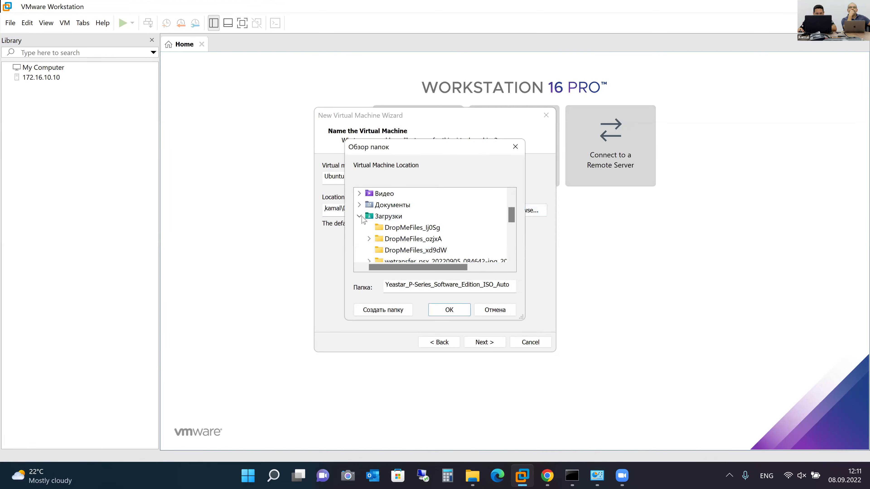
- Collapse the Загрузки folder branch in the location folder browser
{"action": "left_click", "coordinate": [367, 216]}
- Choose D:\Yeastar\Yeastar_P-Series_Software_Edition_ISO_Auto as the VM location and advance to the disk page
{"action": "scroll", "coordinate": [373, 261], "scroll_direction": "down", "scroll_amount": 1}
{"action": "left_click", "coordinate": [368, 239]}
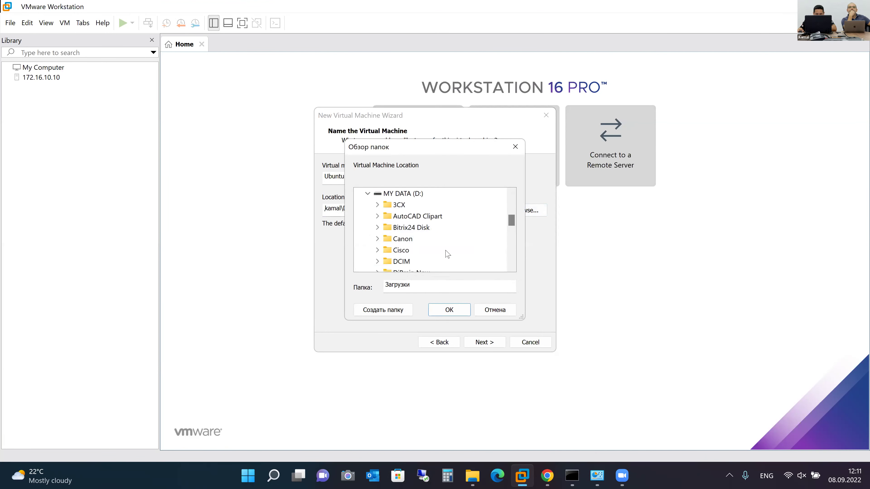
{"action": "scroll", "coordinate": [452, 236], "scroll_direction": "down", "scroll_amount": 2}
{"action": "scroll", "coordinate": [451, 239], "scroll_direction": "down", "scroll_amount": 1}
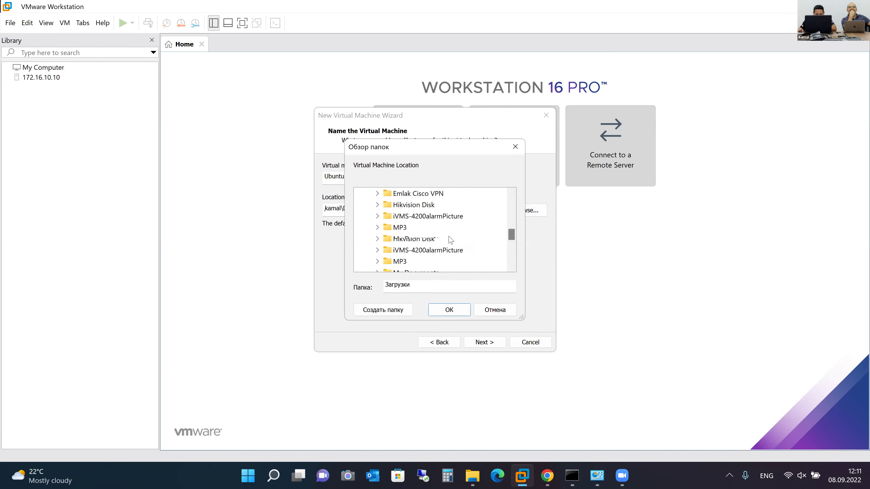
{"action": "scroll", "coordinate": [451, 240], "scroll_direction": "up", "scroll_amount": 1}
{"action": "scroll", "coordinate": [478, 262], "scroll_direction": "down", "scroll_amount": 4}
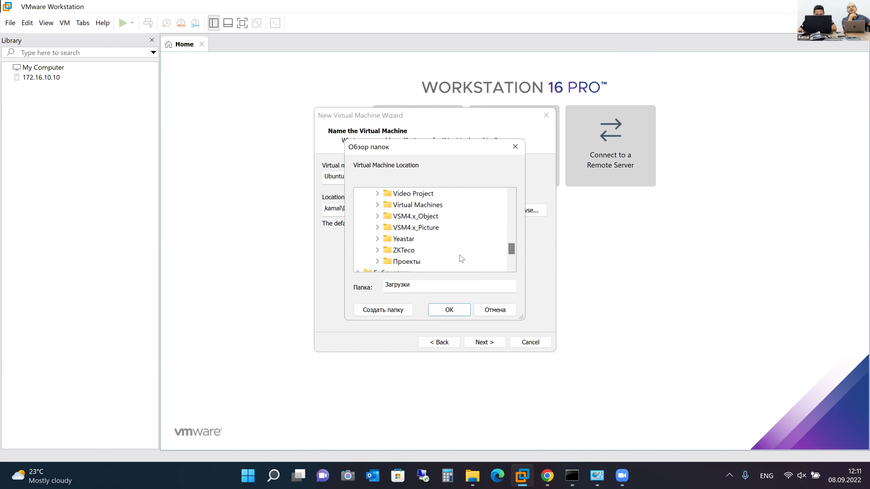
{"action": "left_click", "coordinate": [414, 241]}
{"action": "left_click", "coordinate": [438, 253]}
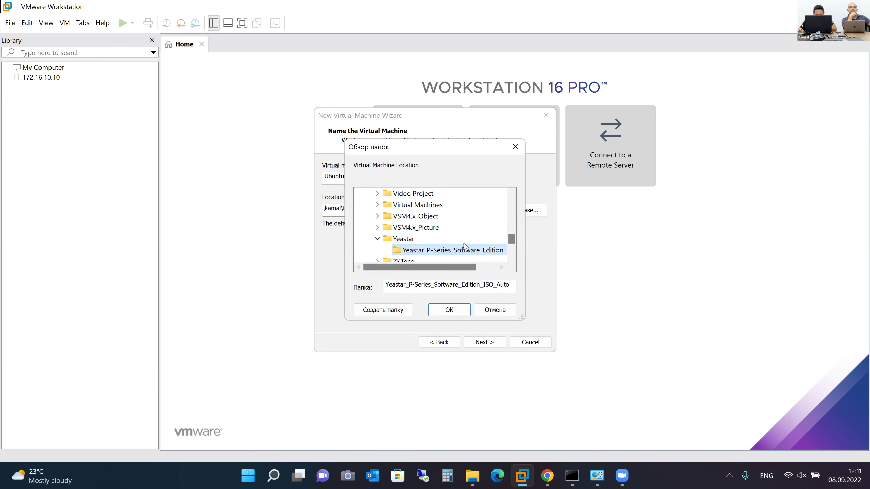
{"action": "scroll", "coordinate": [461, 247], "scroll_direction": "down", "scroll_amount": 1}
{"action": "left_click", "coordinate": [449, 311]}
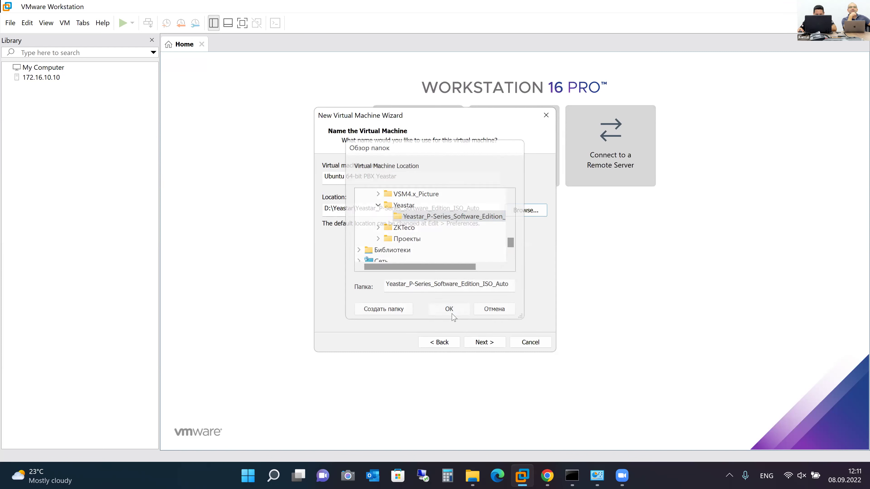
{"action": "left_click", "coordinate": [486, 344]}
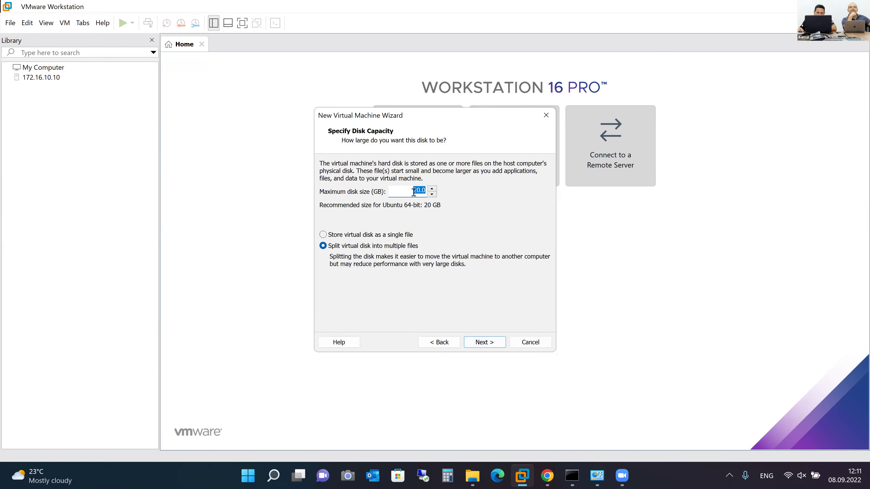
- Change the maximum disk size to 40 GB and finish creating the VM
{"action": "left_click_drag", "start_coordinate": [420, 192], "coordinate": [417, 196]}
{"action": "type", "text": "4"}
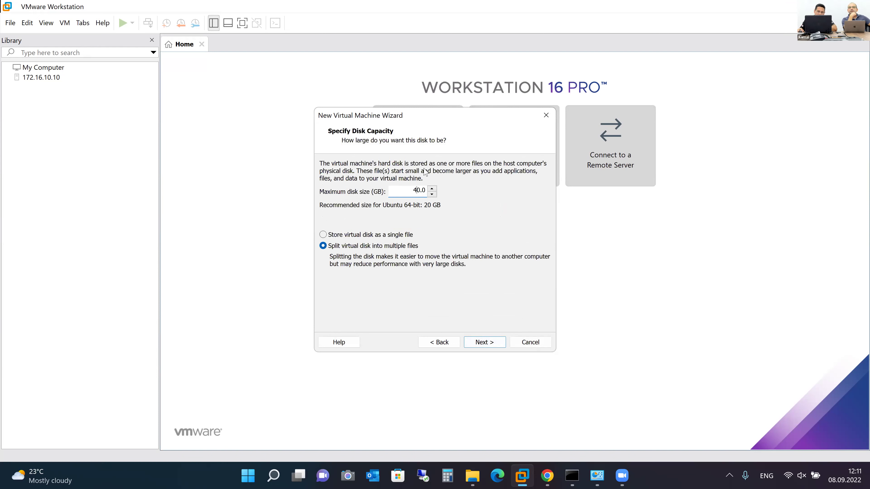
{"action": "left_click", "coordinate": [488, 343]}
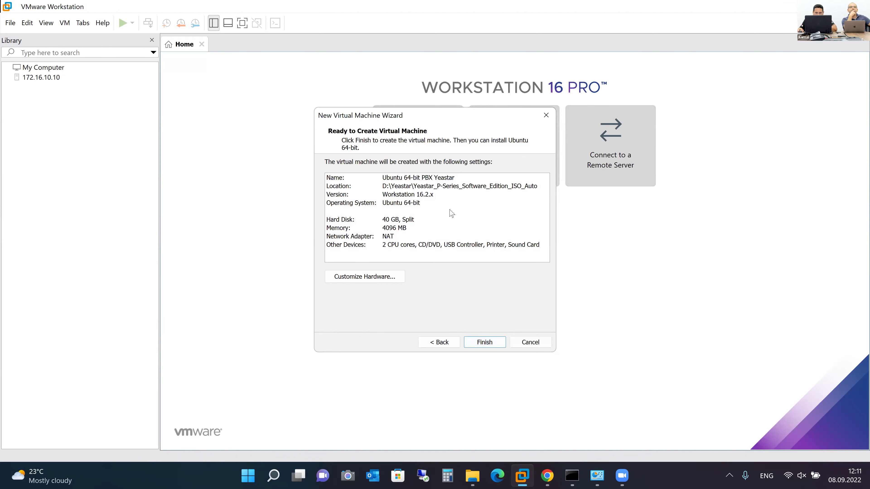
{"action": "left_click", "coordinate": [488, 346]}
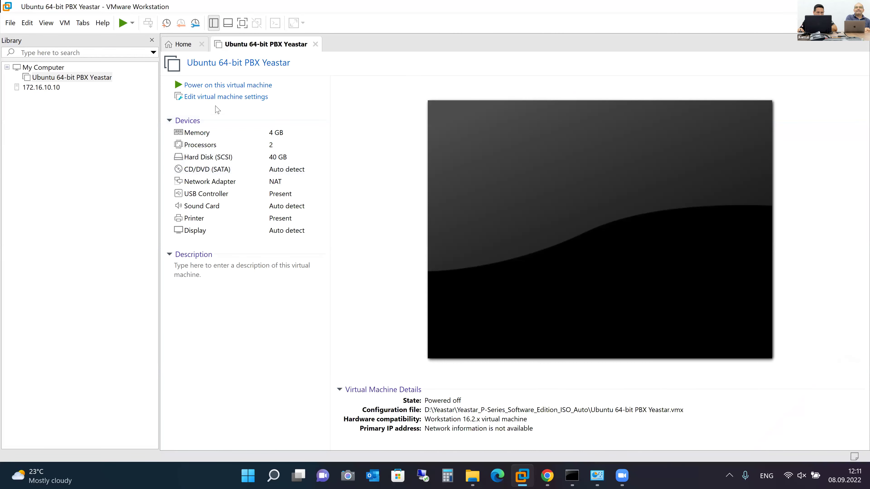
- Point the VM's CD/DVD drive at the Yeastar-P_SOFTWARE-auto-83.7.0.51.iso image
{"action": "left_click", "coordinate": [224, 98]}
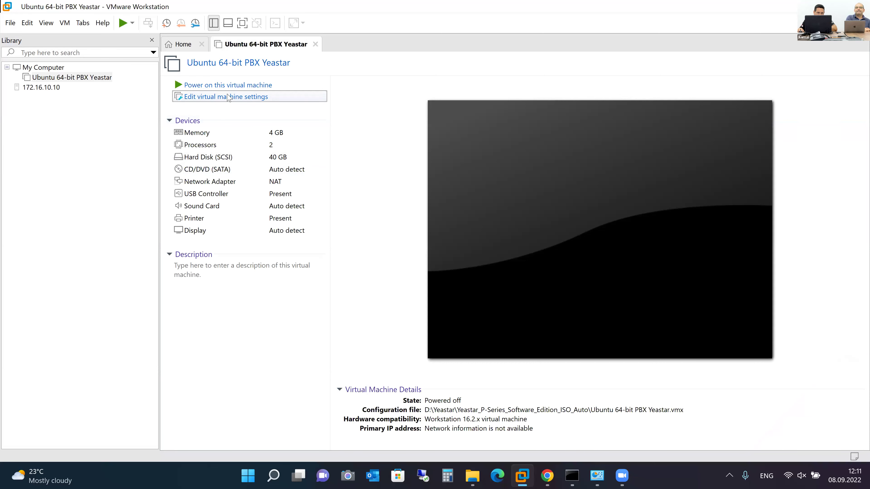
{"action": "left_click", "coordinate": [273, 100]}
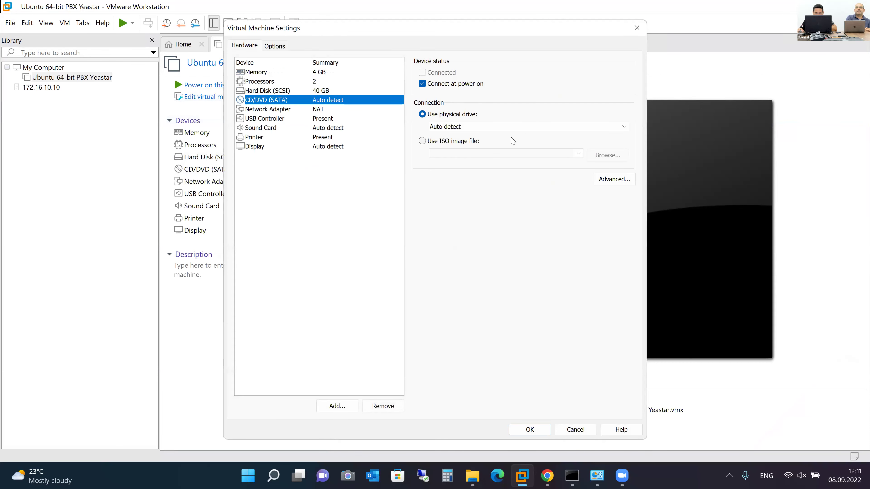
{"action": "left_click", "coordinate": [423, 142]}
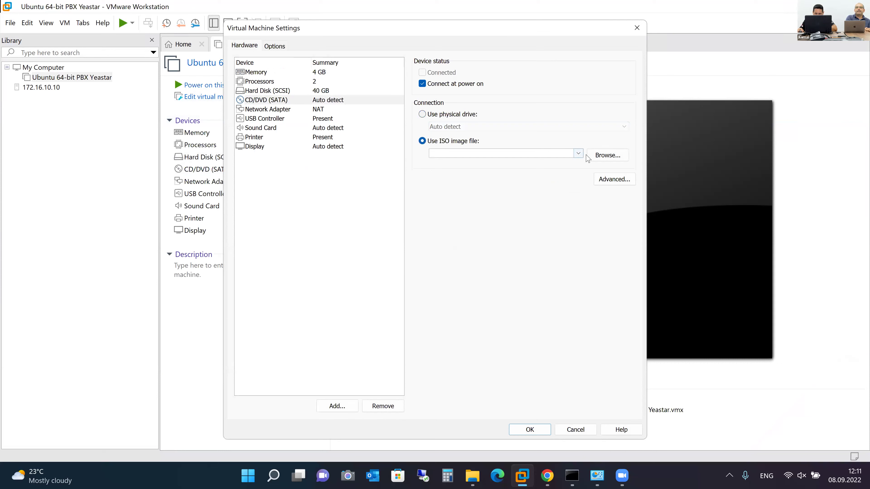
{"action": "left_click", "coordinate": [603, 157]}
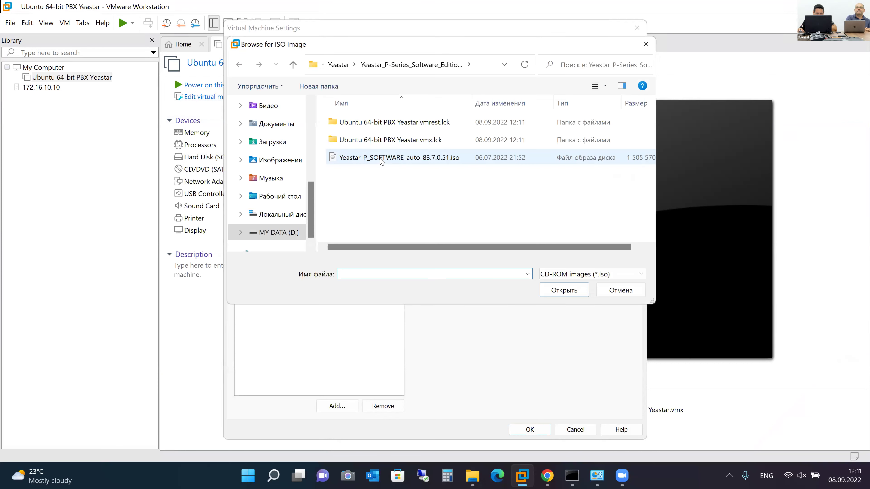
{"action": "double_click", "coordinate": [381, 159]}
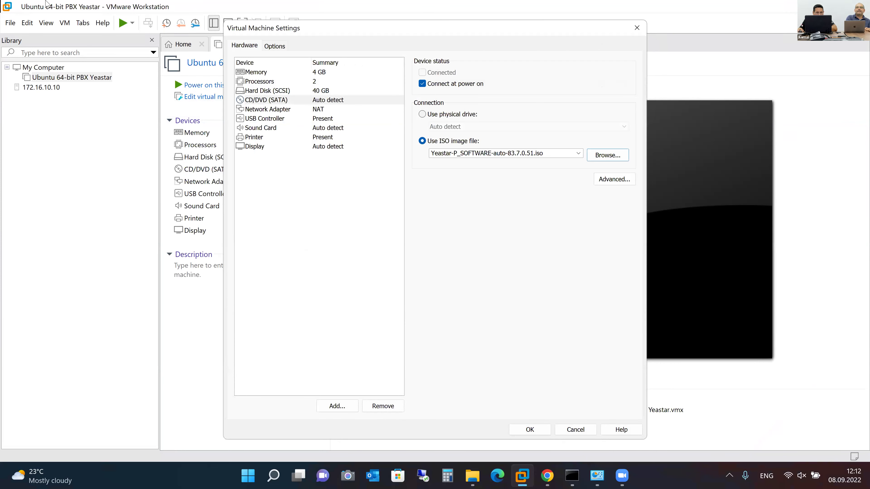
- Set the network adapter to Bridged, review the advanced options, and save the VM settings
{"action": "left_click", "coordinate": [278, 110]}
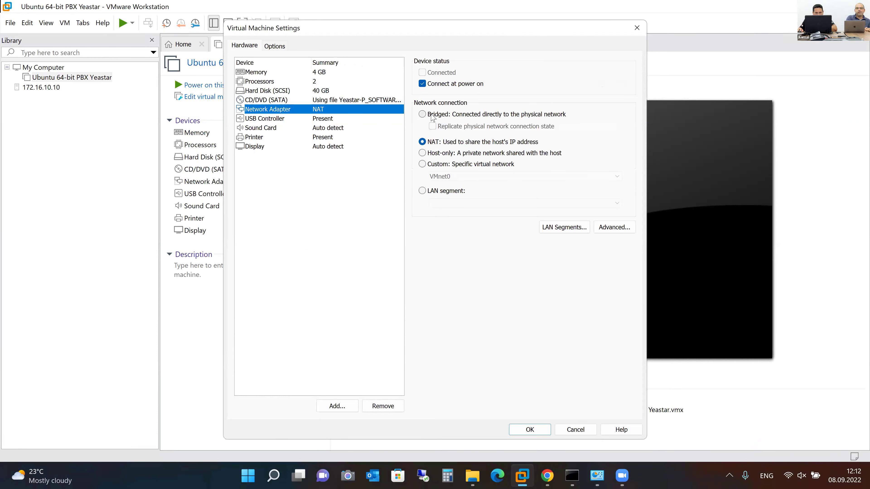
{"action": "left_click", "coordinate": [423, 117]}
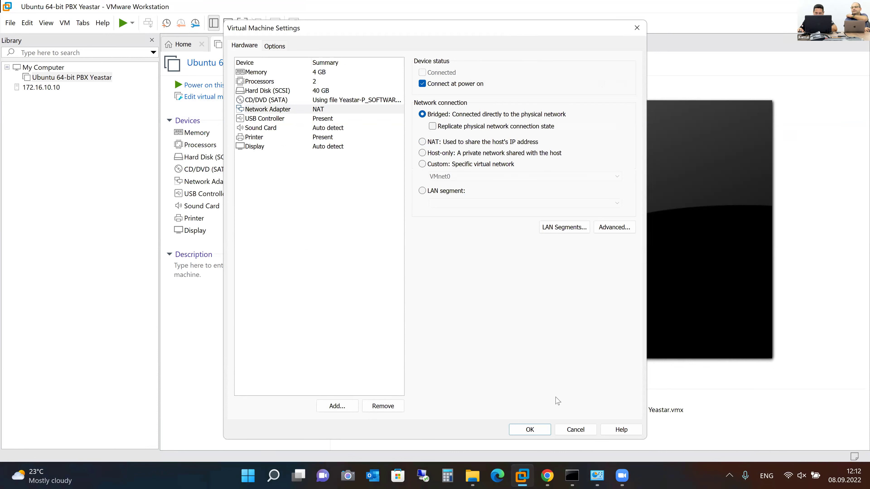
{"action": "left_click", "coordinate": [275, 46]}
{"action": "left_click", "coordinate": [266, 184]}
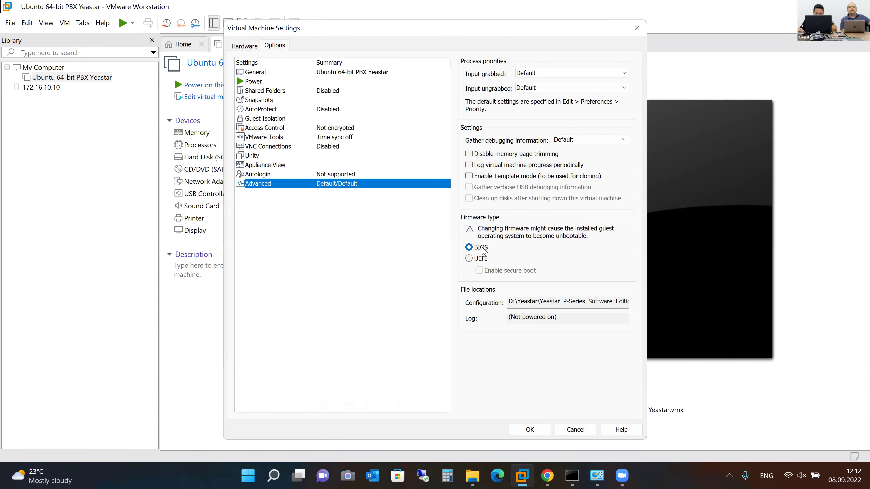
{"action": "left_click", "coordinate": [529, 429]}
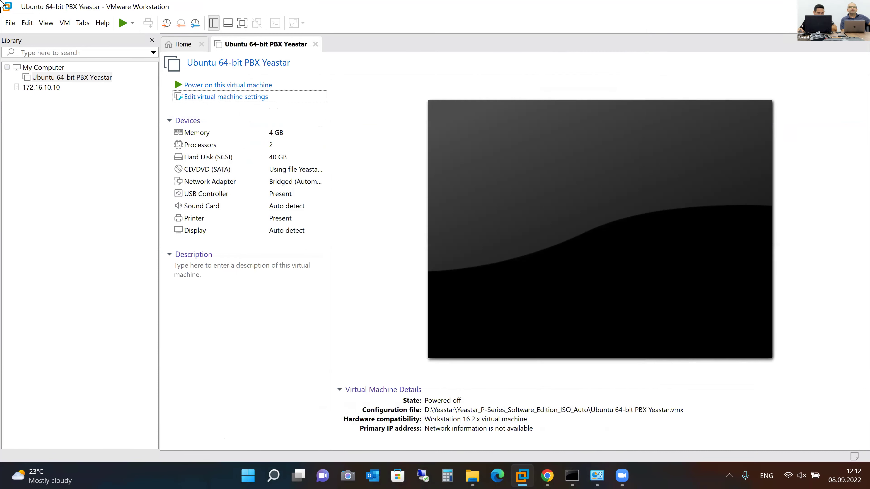
- Open the Virtual Network Editor and unlock it with administrator rights
{"action": "left_click", "coordinate": [28, 23]}
{"action": "left_click", "coordinate": [27, 23]}
{"action": "left_click", "coordinate": [28, 22]}
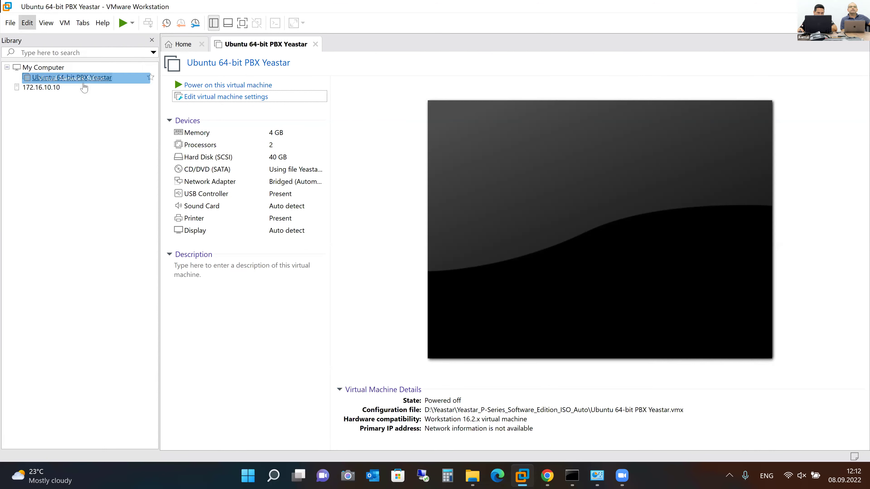
{"action": "left_click", "coordinate": [66, 83]}
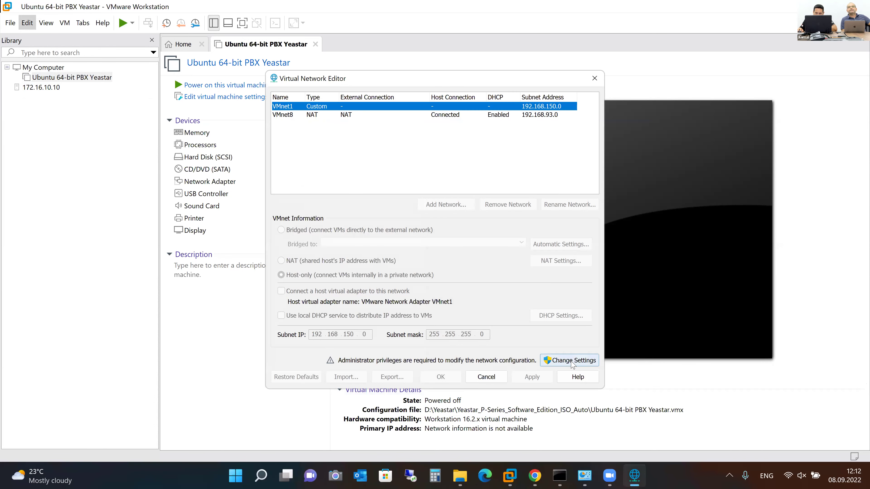
{"action": "left_click", "coordinate": [572, 362]}
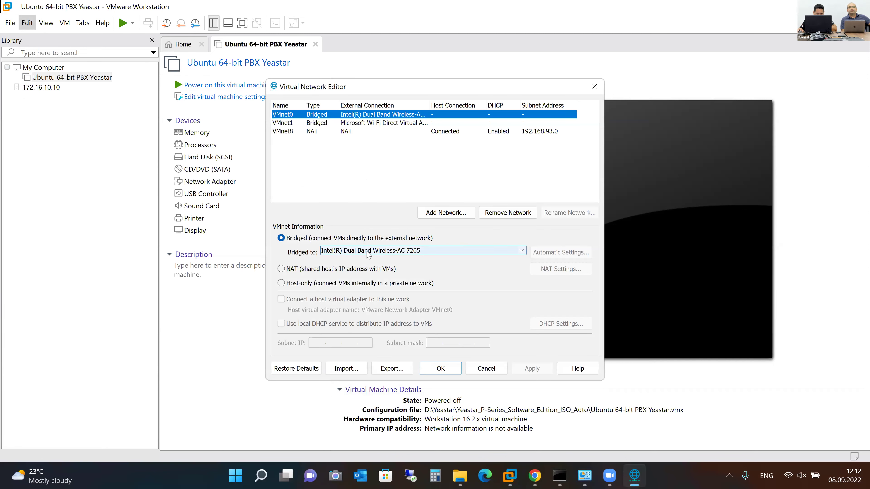
- Bridge VMnet0 to the Intel(R) Dual Band Wireless-AC 7265 adapter, save, and show the desktop
{"action": "left_click", "coordinate": [417, 252]}
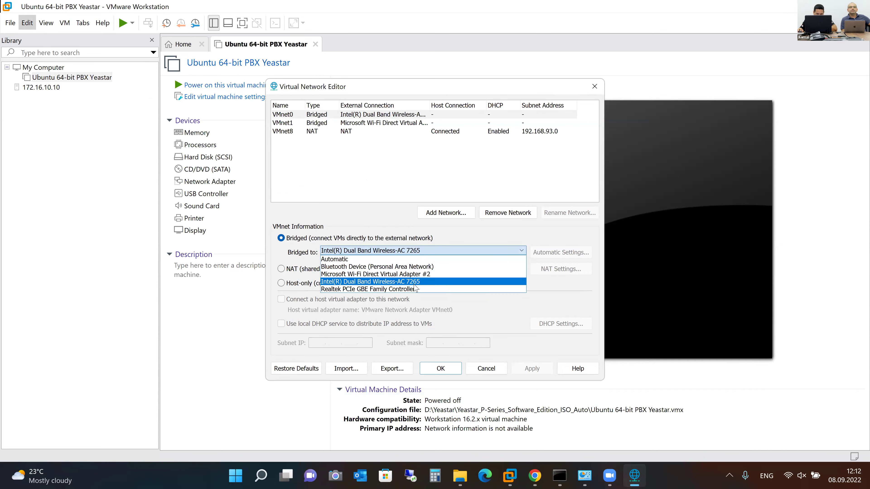
{"action": "left_click", "coordinate": [420, 282]}
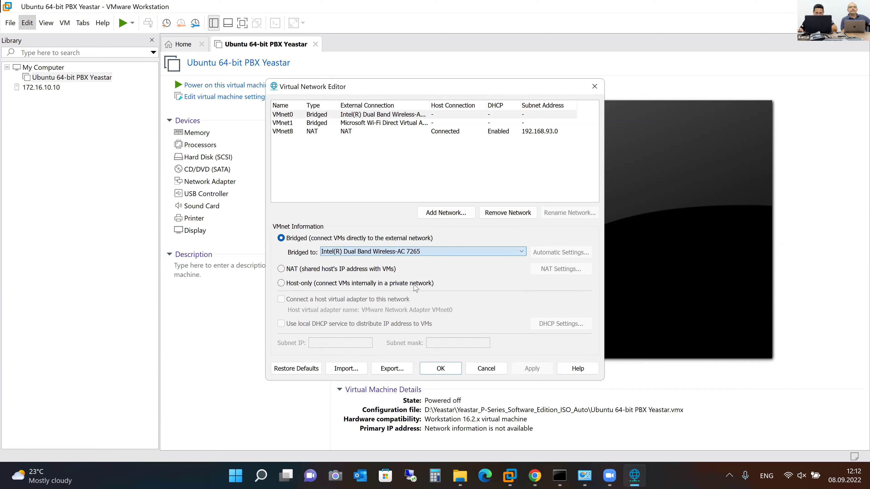
{"action": "left_click", "coordinate": [441, 254]}
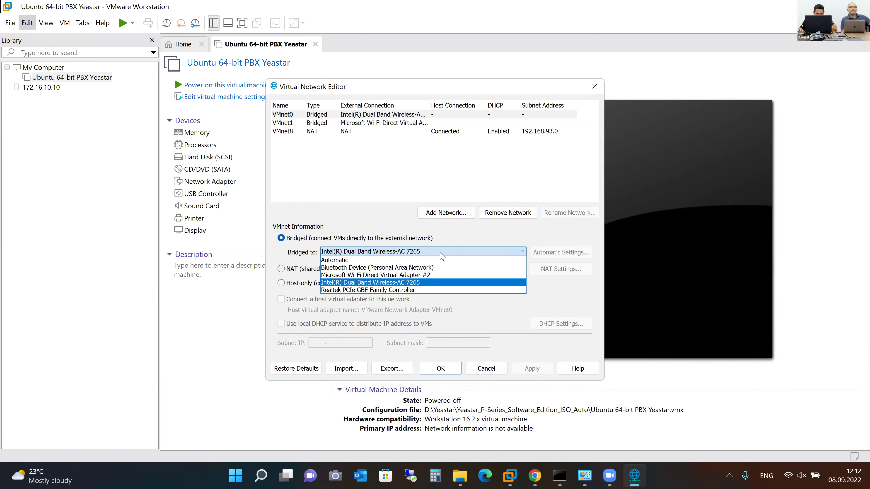
{"action": "left_click", "coordinate": [531, 169]}
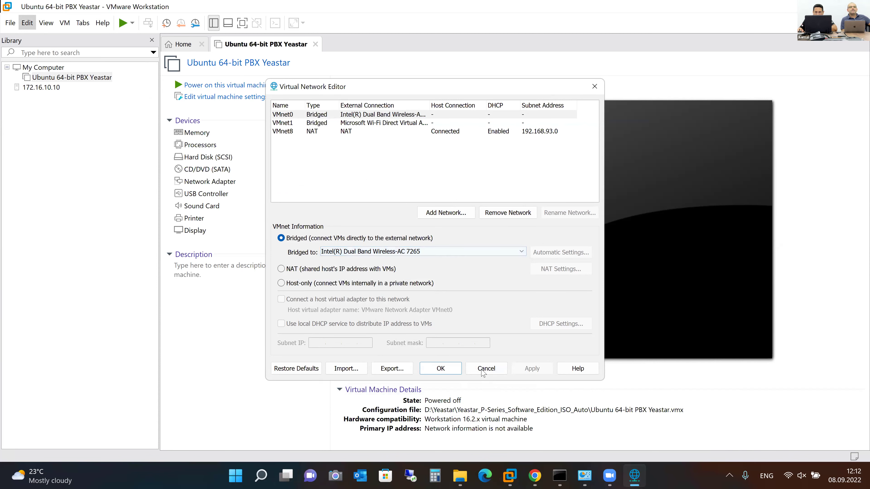
{"action": "left_click", "coordinate": [441, 369]}
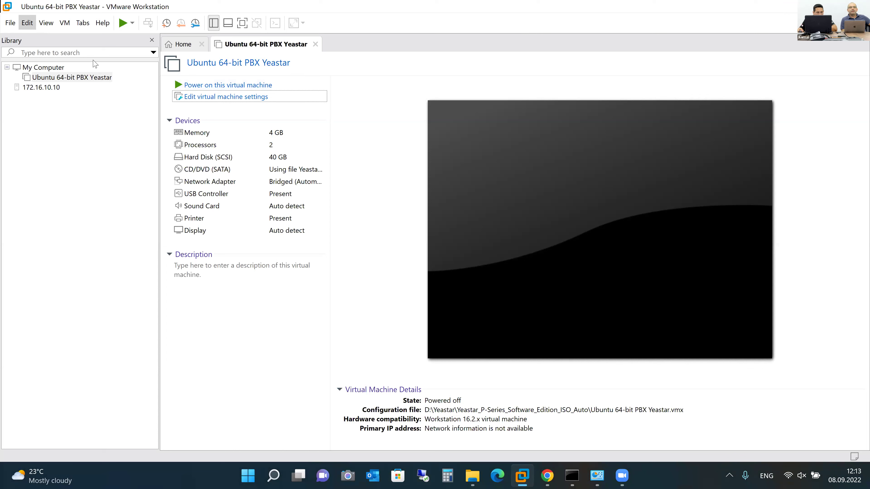
{"action": "key", "text": "super+d"}
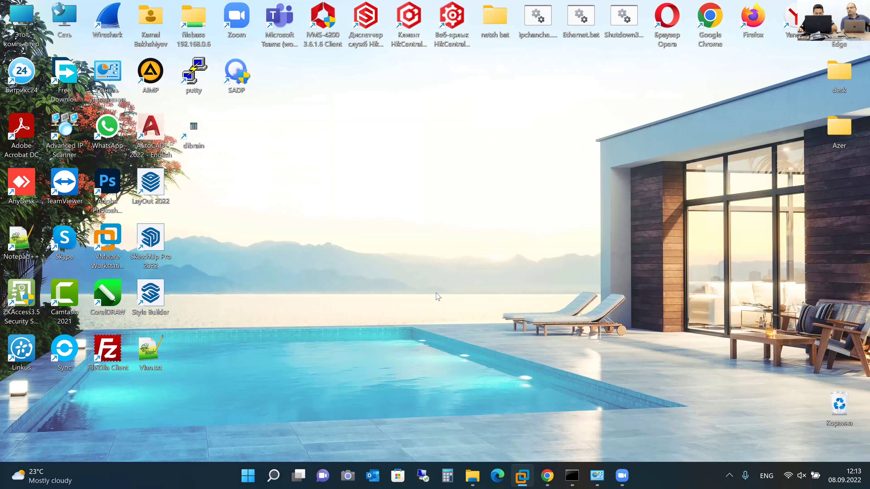
- Review the Wi-Fi connection's advanced IPv4 settings, then close all its property dialogs
{"action": "key", "text": "alt+Tab"}
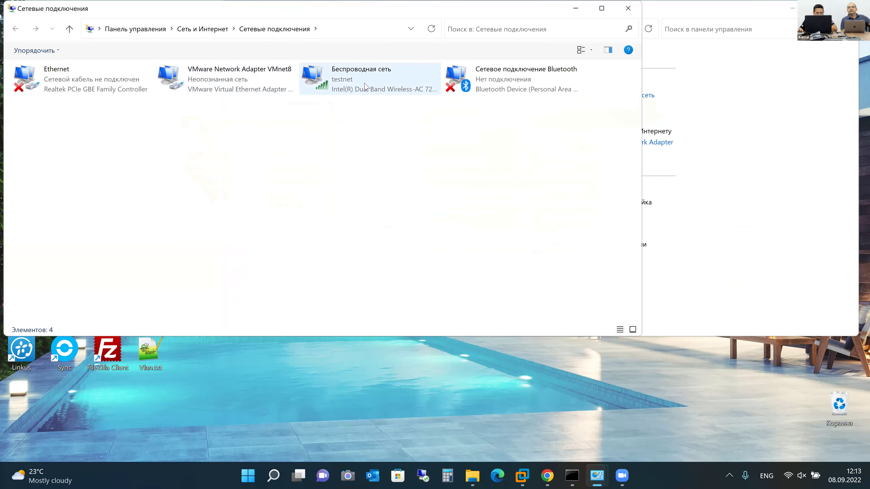
{"action": "right_click", "coordinate": [365, 87]}
{"action": "left_click", "coordinate": [410, 202]}
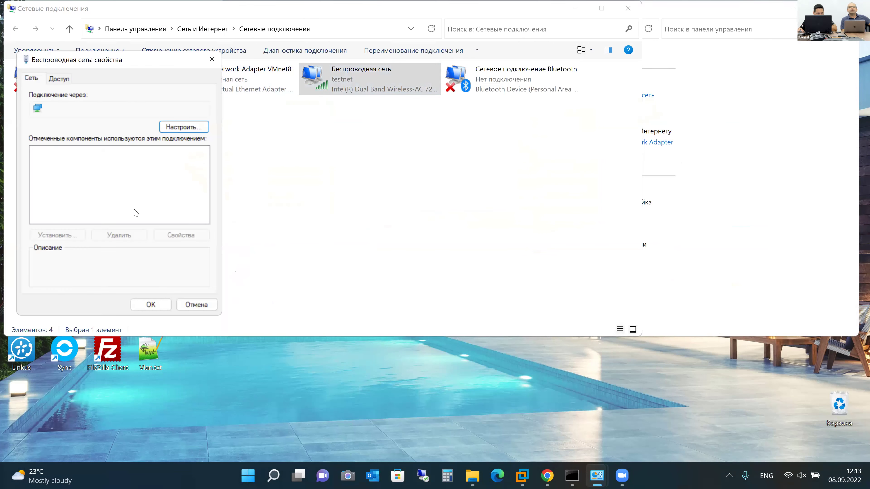
{"action": "left_click", "coordinate": [103, 209]}
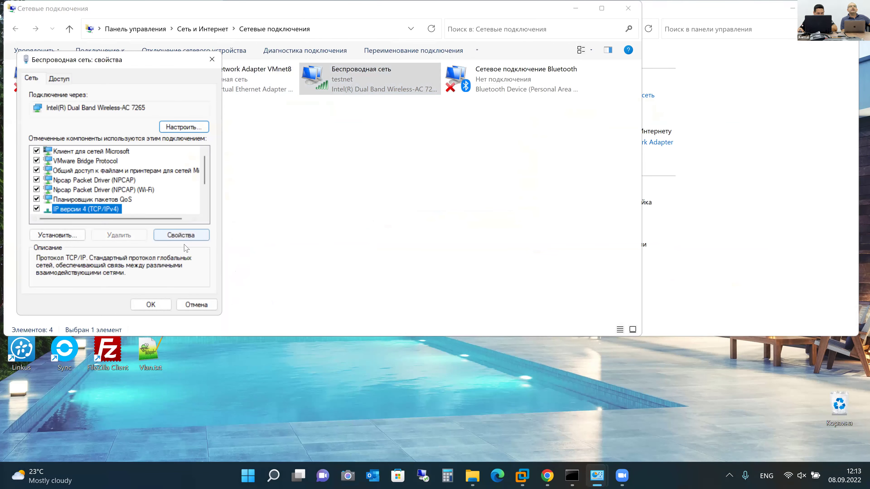
{"action": "left_click", "coordinate": [193, 235]}
{"action": "left_click", "coordinate": [226, 316]}
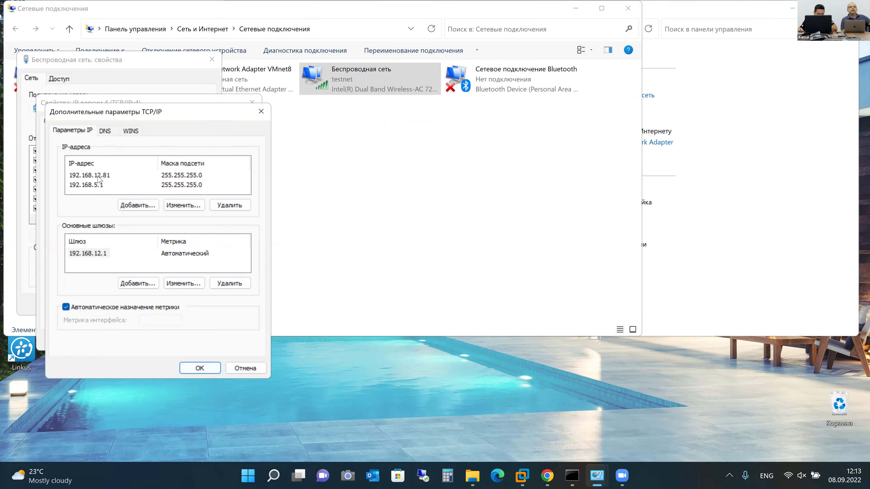
{"action": "left_click", "coordinate": [260, 111]}
{"action": "left_click", "coordinate": [253, 102]}
{"action": "left_click", "coordinate": [212, 60]}
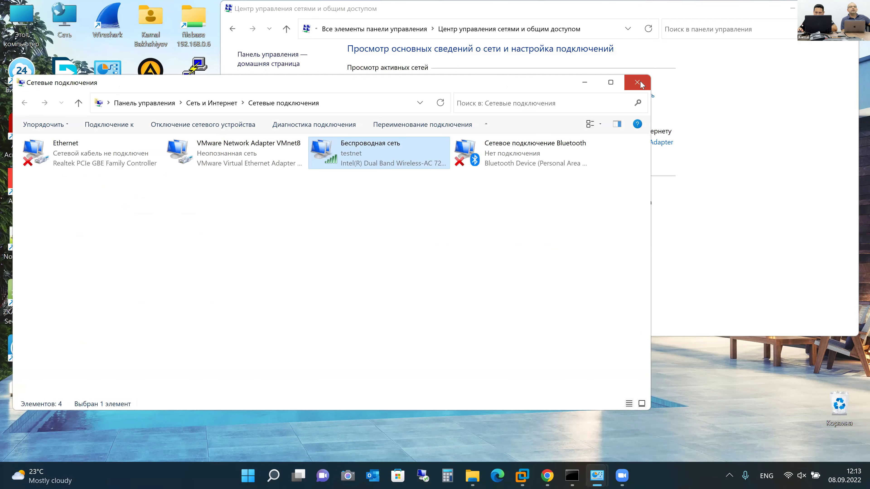
- Return to VMware Workstation and power on the Ubuntu 64-bit PBX Yeastar VM
{"action": "mouse_move", "coordinate": [523, 476]}
{"action": "left_click", "coordinate": [580, 404]}
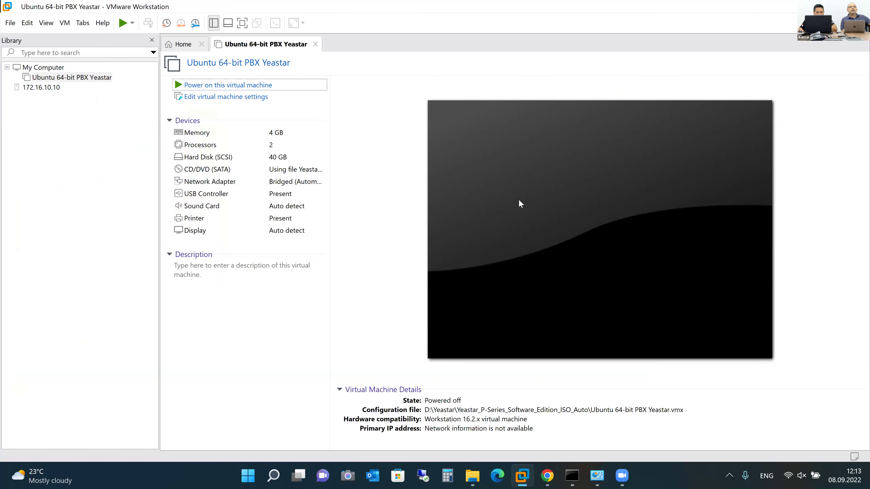
{"action": "left_click", "coordinate": [519, 200]}
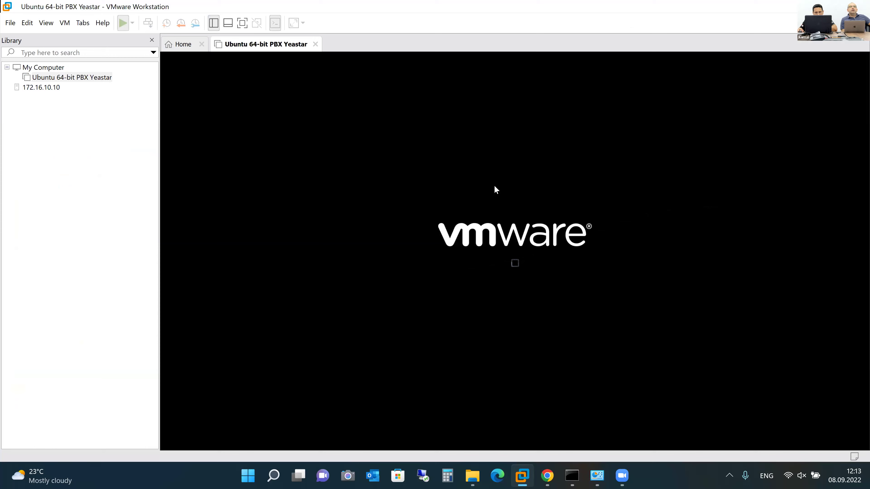
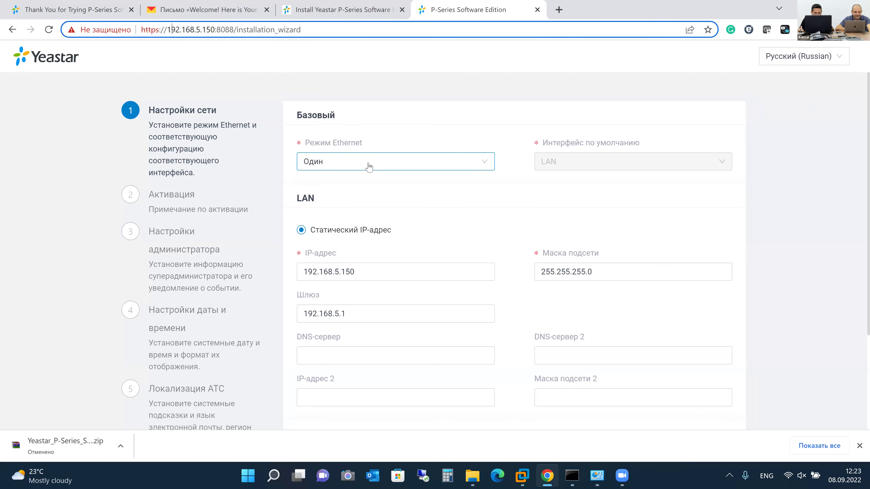
- Change the LAN IP to 192.168.12.150, gateway and DNS to 192.168.12.1, and second DNS to 8.8.8.8
{"action": "scroll", "coordinate": [377, 237], "scroll_direction": "down", "scroll_amount": 2}
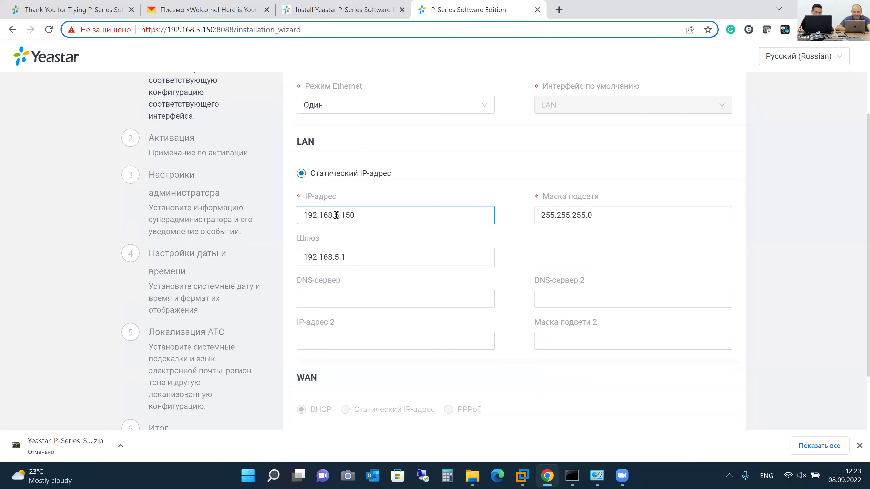
{"action": "double_click", "coordinate": [336, 215]}
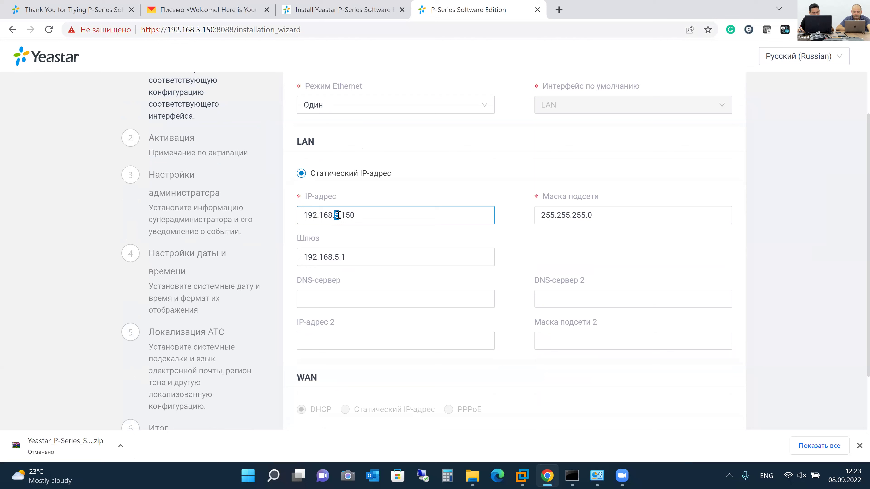
{"action": "type", "text": "12"}
{"action": "double_click", "coordinate": [336, 257]}
{"action": "type", "text": "12"}
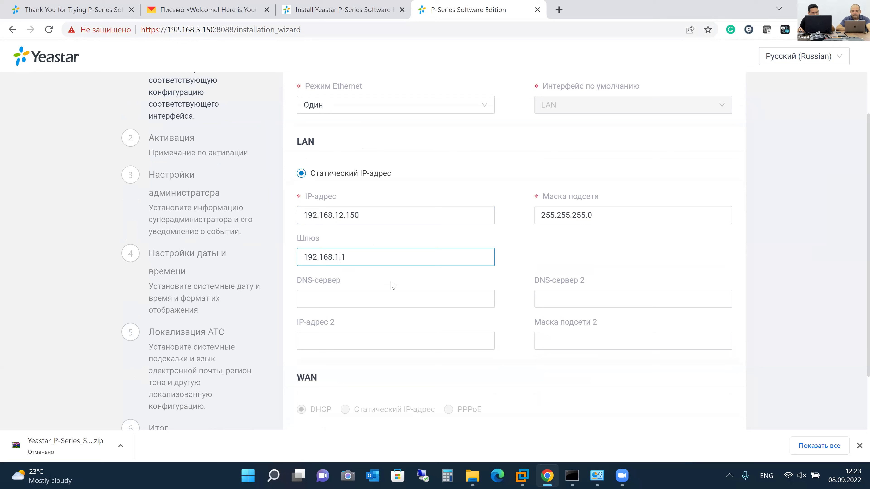
{"action": "left_click_drag", "start_coordinate": [355, 257], "coordinate": [270, 264]}
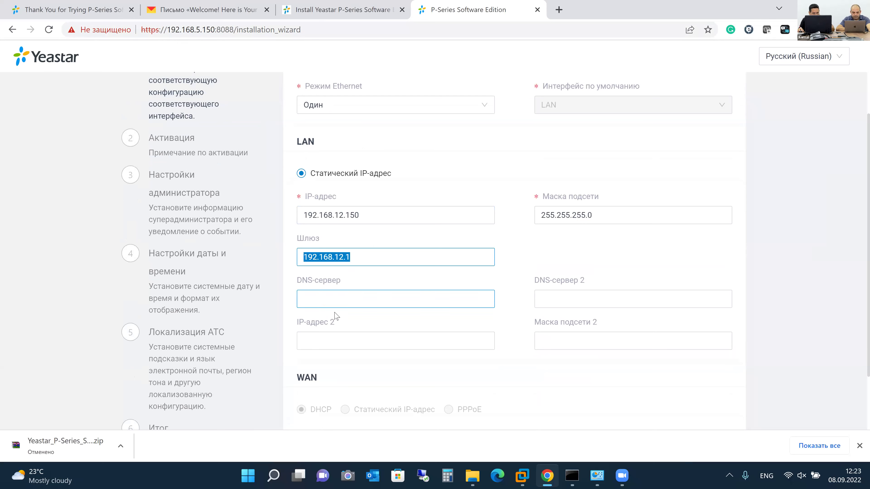
{"action": "left_click", "coordinate": [331, 301]}
{"action": "left_click", "coordinate": [376, 367]}
{"action": "left_click", "coordinate": [562, 298]}
{"action": "left_click", "coordinate": [593, 297]}
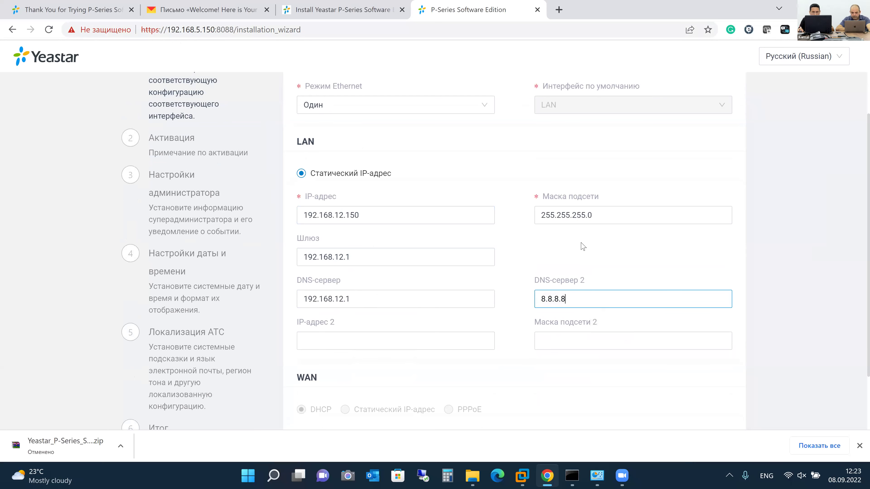
- Confirm the network restart and bring the PBX virtual machine console forward
{"action": "scroll", "coordinate": [427, 276], "scroll_direction": "up", "scroll_amount": 2}
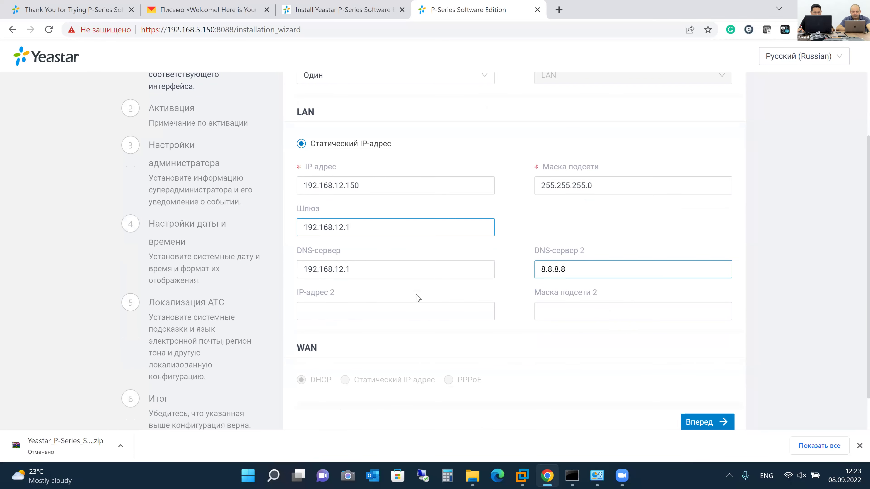
{"action": "scroll", "coordinate": [522, 281], "scroll_direction": "down", "scroll_amount": 3}
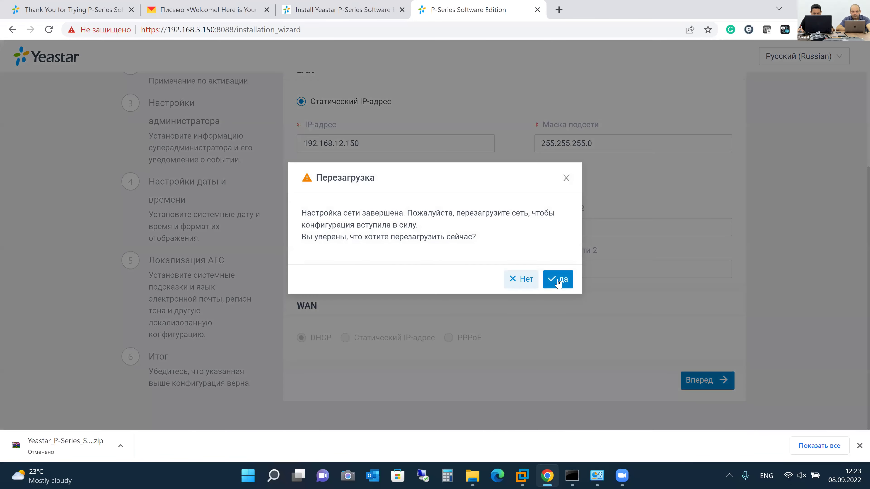
{"action": "left_click", "coordinate": [560, 278]}
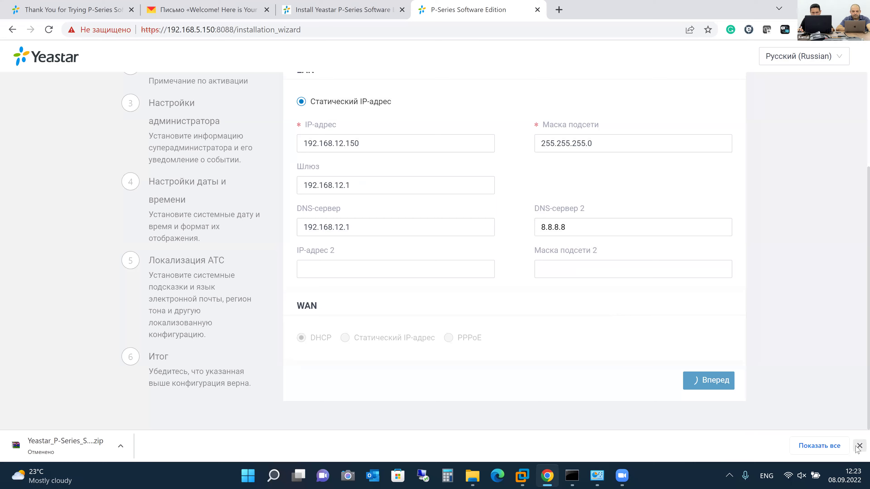
{"action": "mouse_move", "coordinate": [547, 475]}
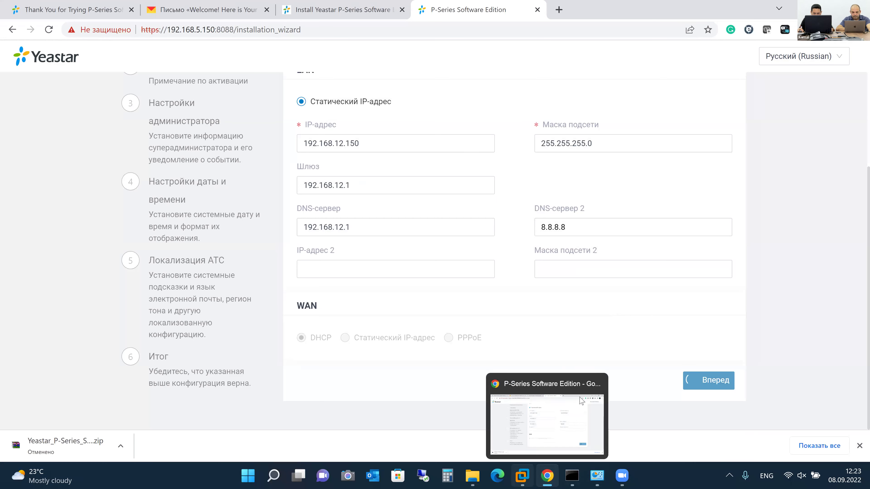
{"action": "left_click", "coordinate": [559, 377]}
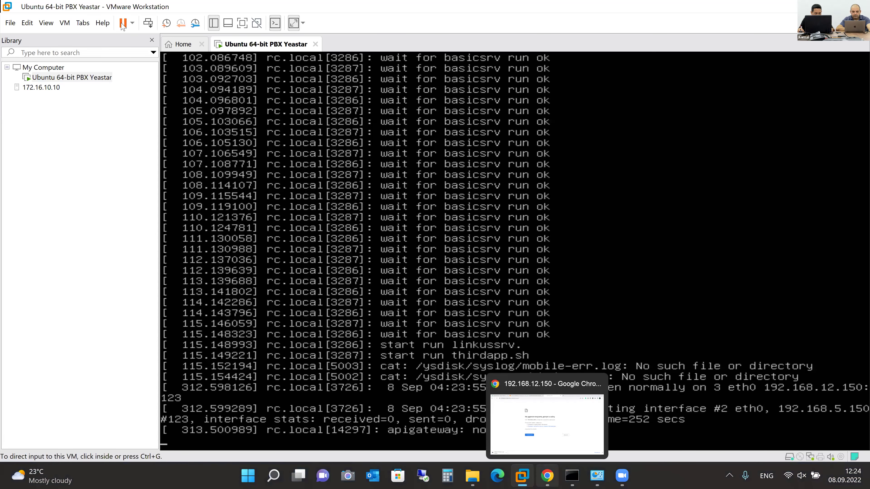
- Restart the PBX guest from the VMware power options and confirm it
{"action": "left_click", "coordinate": [133, 24]}
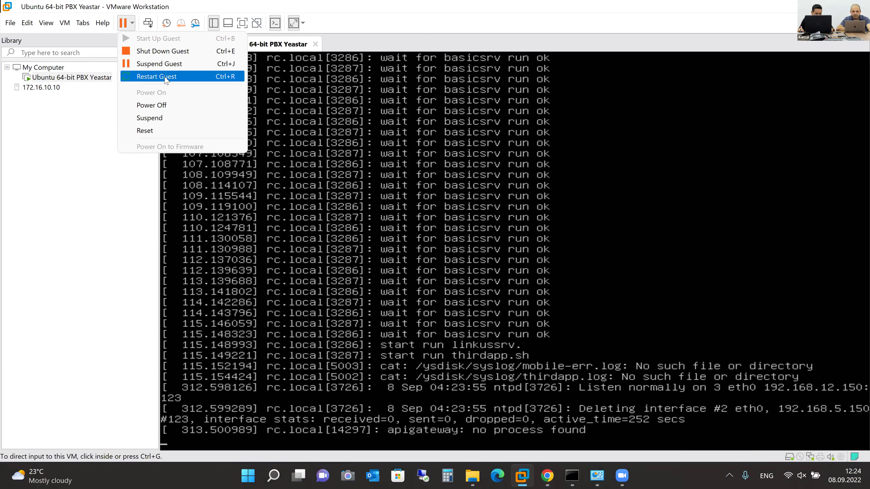
{"action": "key", "text": "Return"}
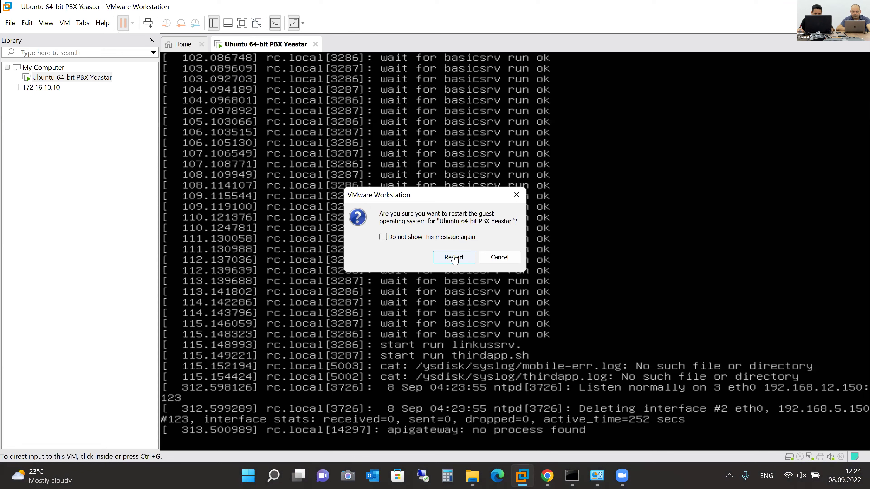
{"action": "key", "text": "Return"}
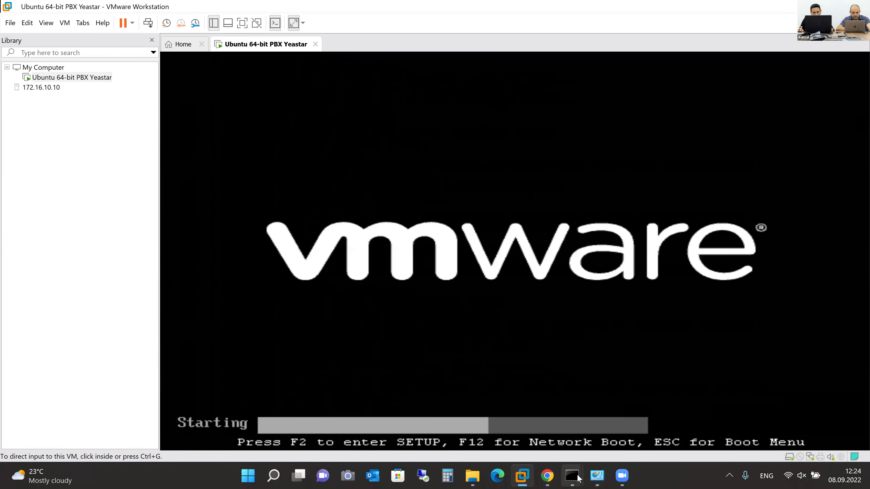
- Move the ping window lower on screen, then return to the VM console to watch the boot
{"action": "mouse_move", "coordinate": [572, 476]}
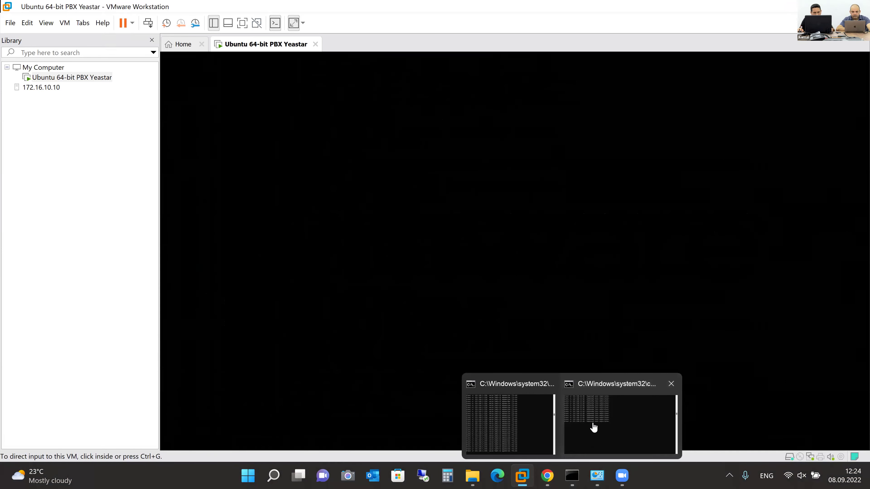
{"action": "left_click", "coordinate": [592, 427]}
{"action": "left_click_drag", "start_coordinate": [228, 73], "coordinate": [234, 116]}
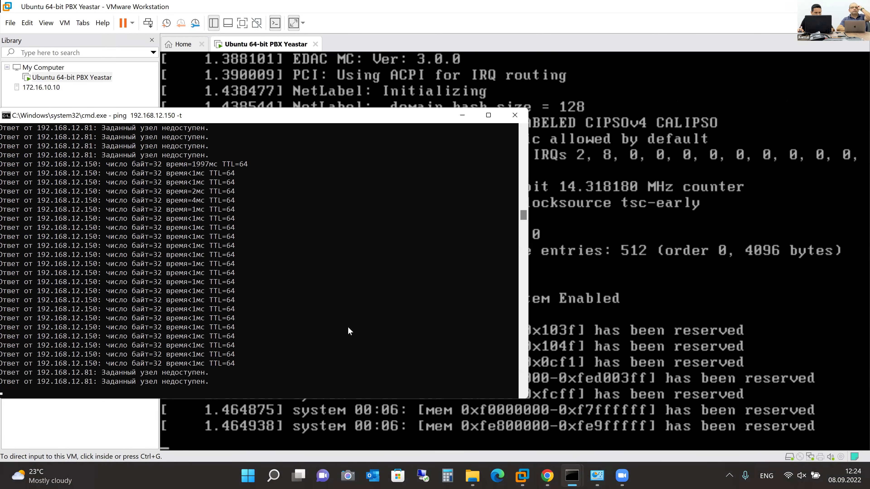
{"action": "left_click_drag", "start_coordinate": [452, 115], "coordinate": [455, 131]}
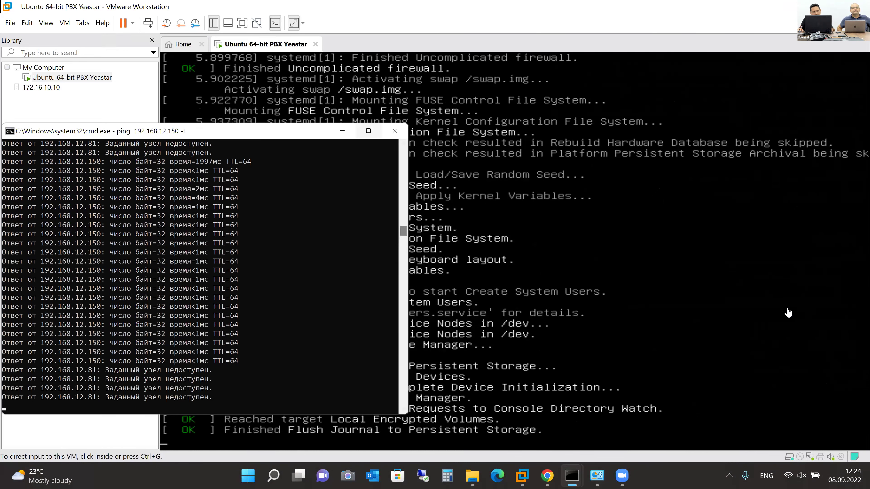
{"action": "left_click", "coordinate": [788, 313]}
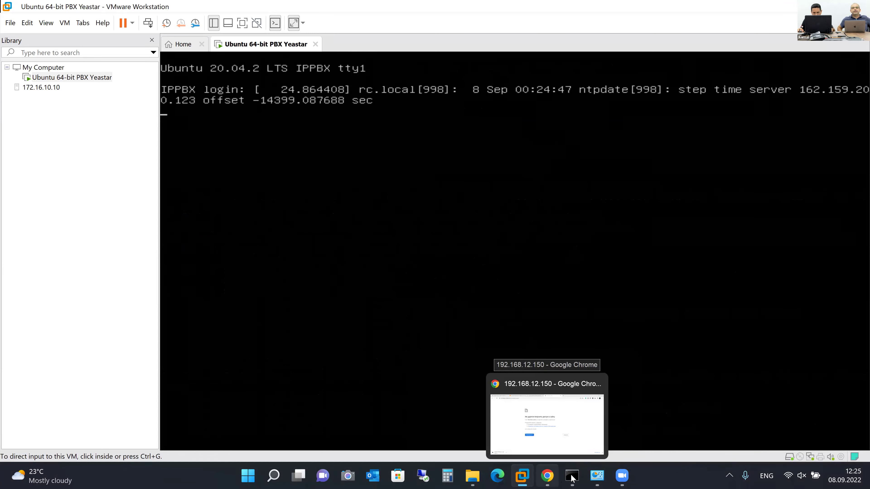
- Check the booting PBX console, then return to the Chrome wizard tab at 192.168.12.150:8088
{"action": "left_click", "coordinate": [548, 476]}
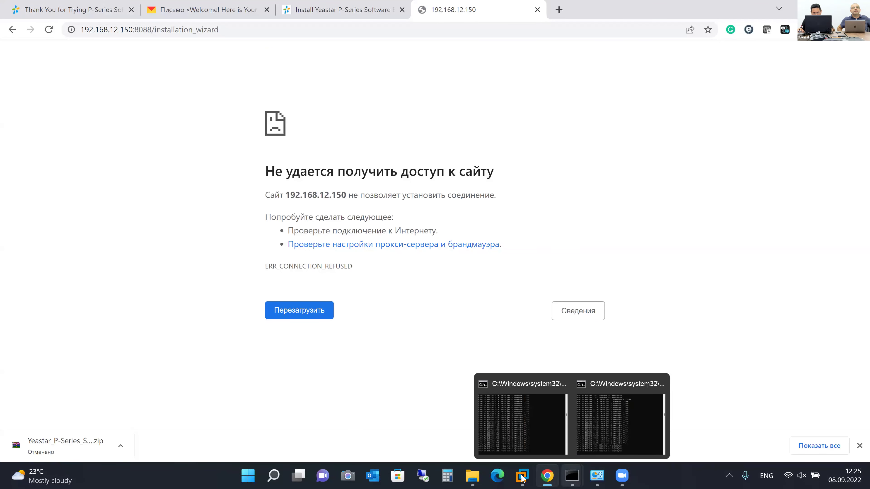
{"action": "mouse_move", "coordinate": [523, 476]}
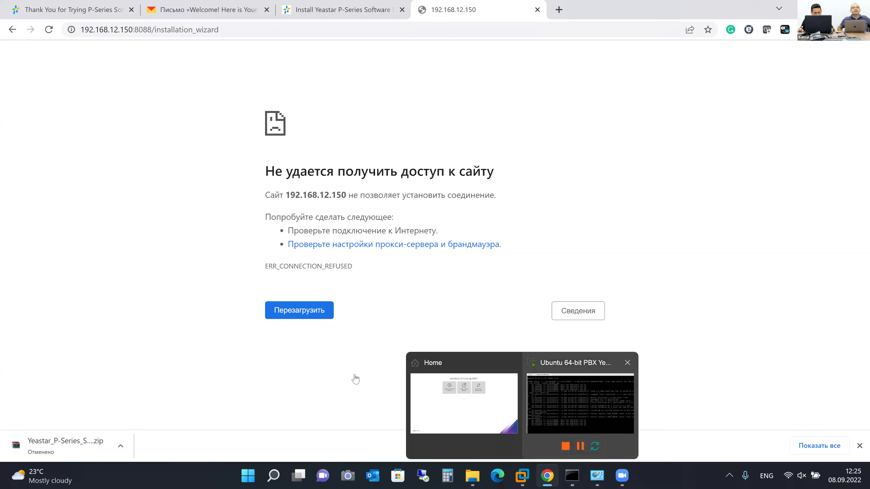
{"action": "left_click", "coordinate": [579, 363]}
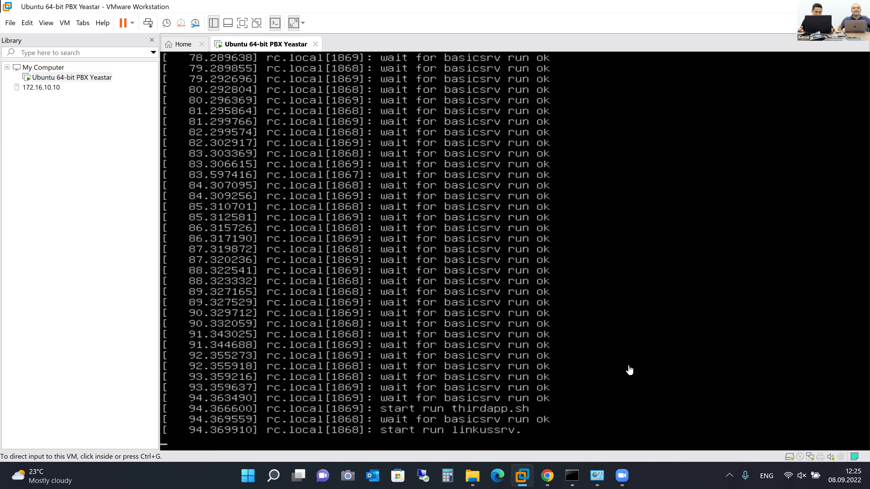
{"action": "left_click", "coordinate": [548, 477]}
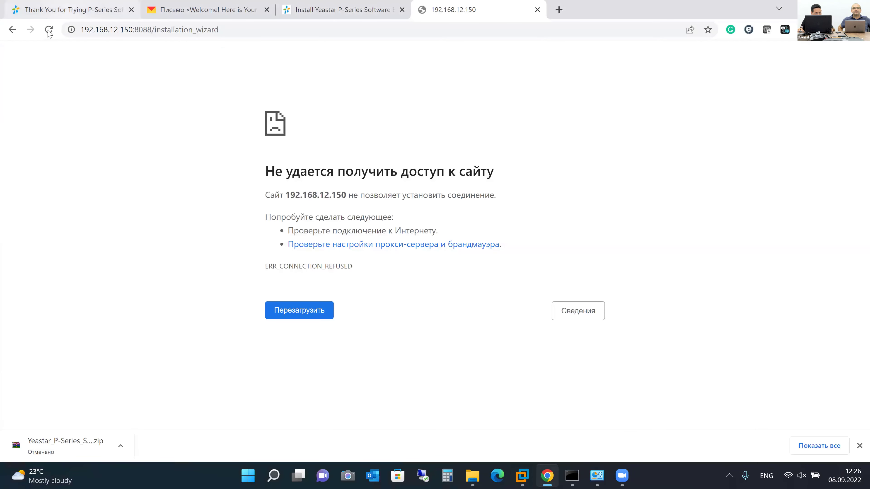
- Reload the wizard at 192.168.12.150:8088 and switch its language to Русский (Russian)
{"action": "left_click", "coordinate": [49, 30]}
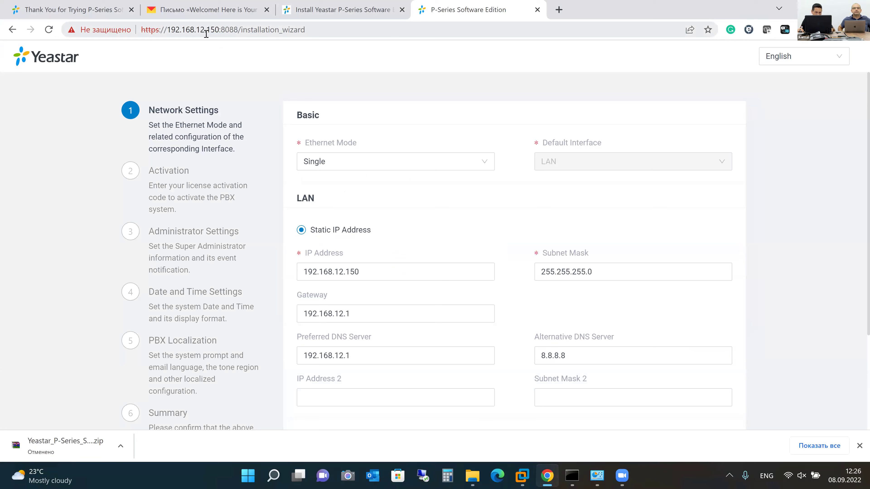
{"action": "double_click", "coordinate": [206, 35]}
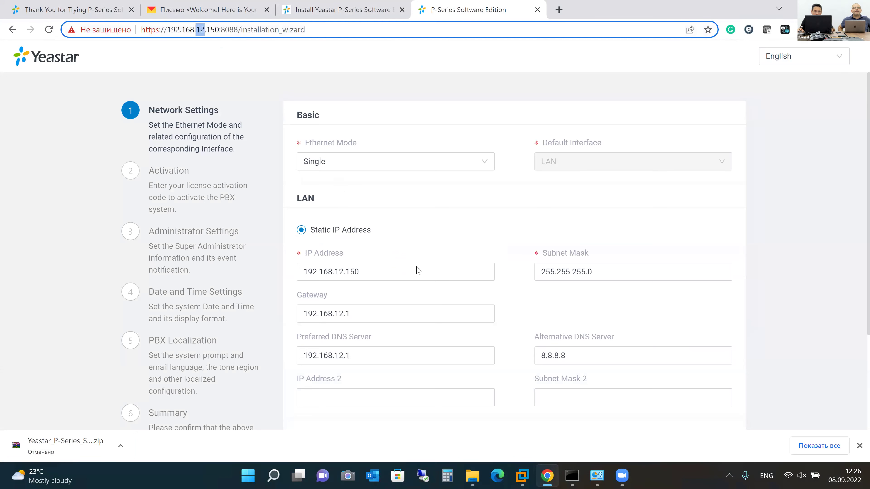
{"action": "scroll", "coordinate": [799, 263], "scroll_direction": "down", "scroll_amount": 4}
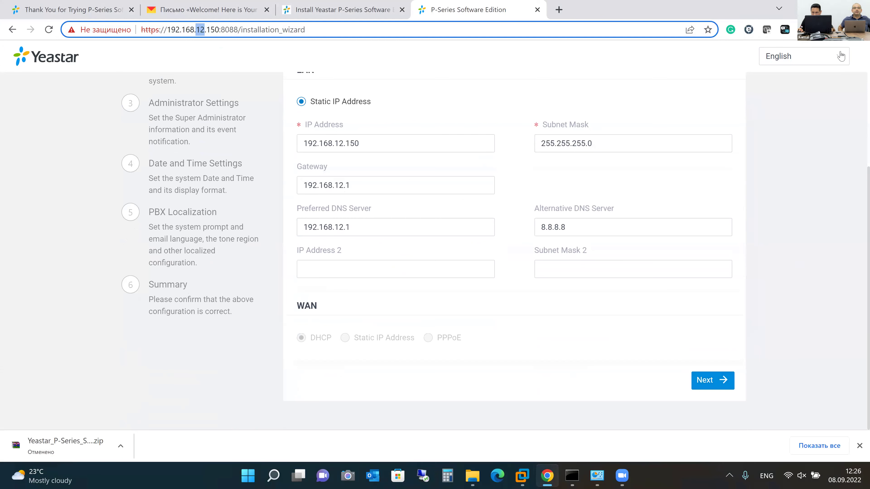
{"action": "left_click", "coordinate": [803, 56]}
{"action": "left_click", "coordinate": [797, 165]}
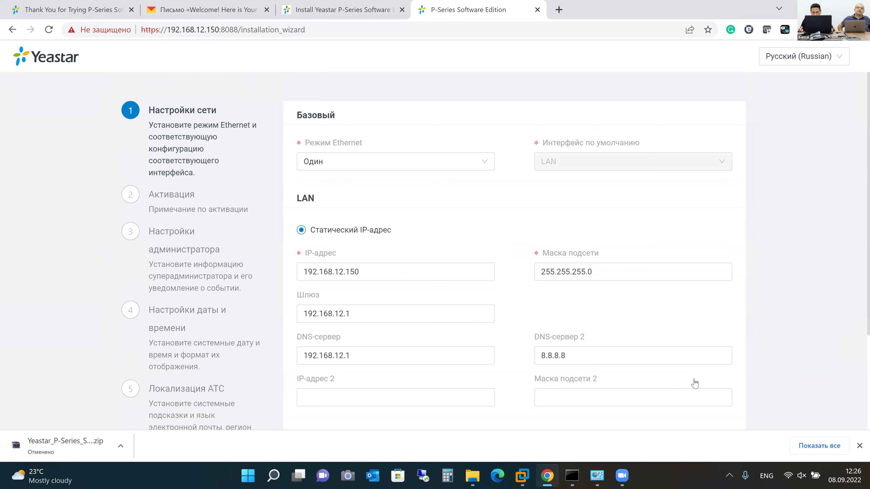
{"action": "scroll", "coordinate": [709, 386], "scroll_direction": "down", "scroll_amount": 3}
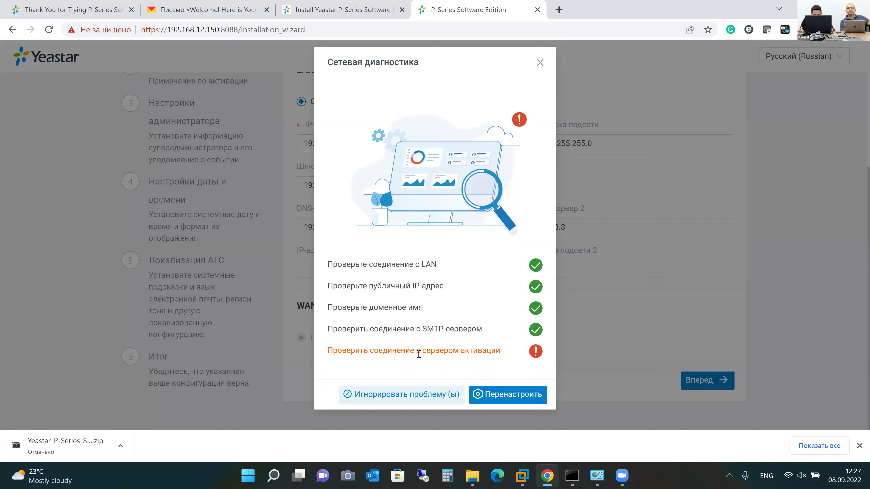
- Close the failed diagnostics, go back to network settings, and rerun Сетевая диагностика
{"action": "left_click_drag", "start_coordinate": [431, 354], "coordinate": [501, 352]}
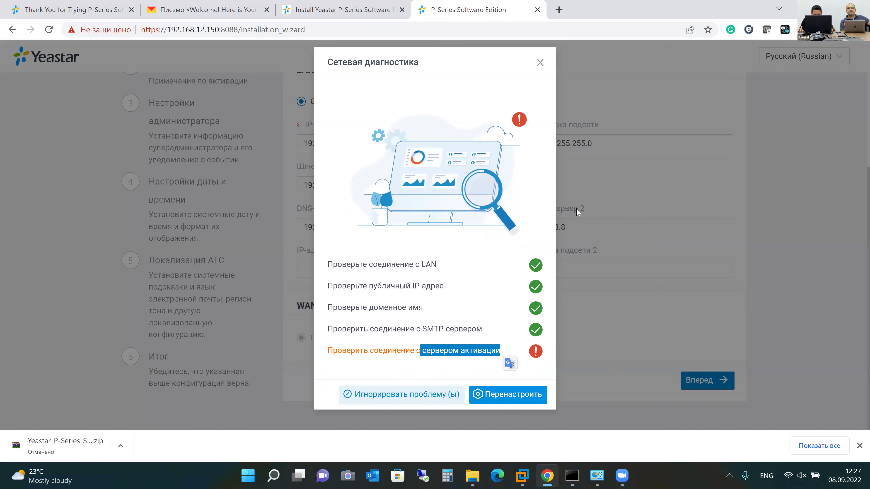
{"action": "left_click", "coordinate": [573, 225]}
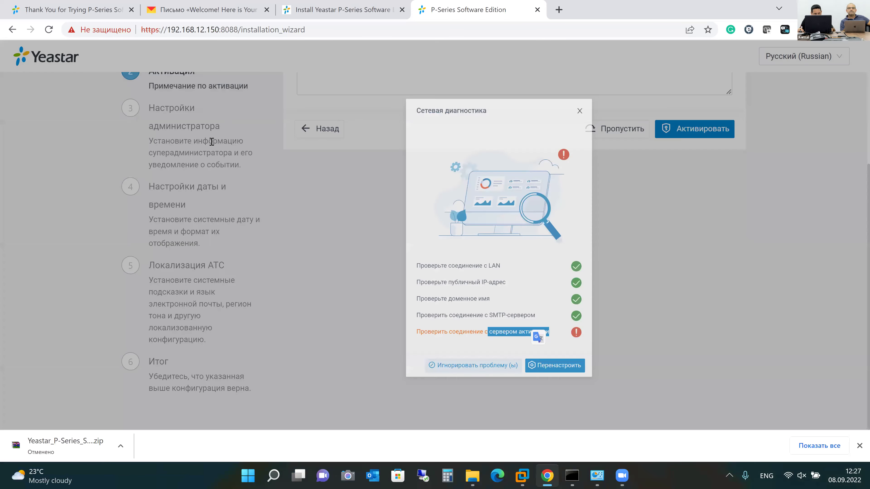
{"action": "scroll", "coordinate": [342, 233], "scroll_direction": "up", "scroll_amount": 3}
{"action": "left_click", "coordinate": [328, 255]}
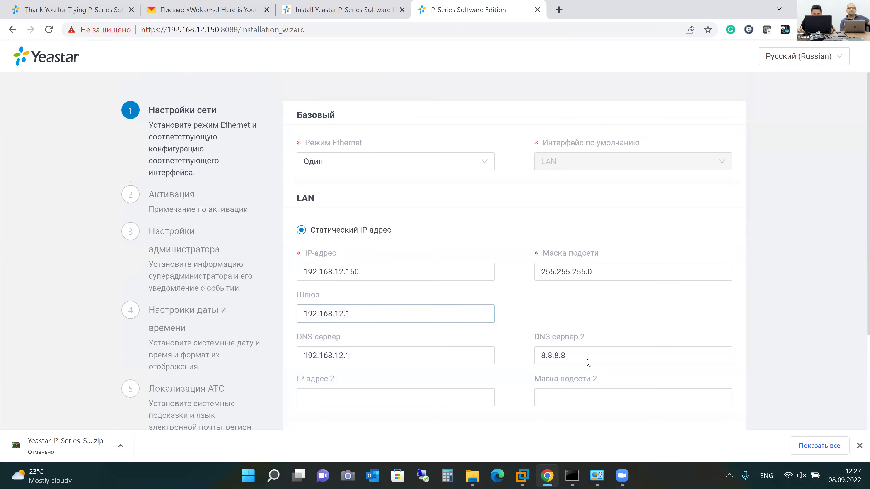
{"action": "scroll", "coordinate": [708, 389], "scroll_direction": "down", "scroll_amount": 3}
{"action": "left_click", "coordinate": [707, 380]}
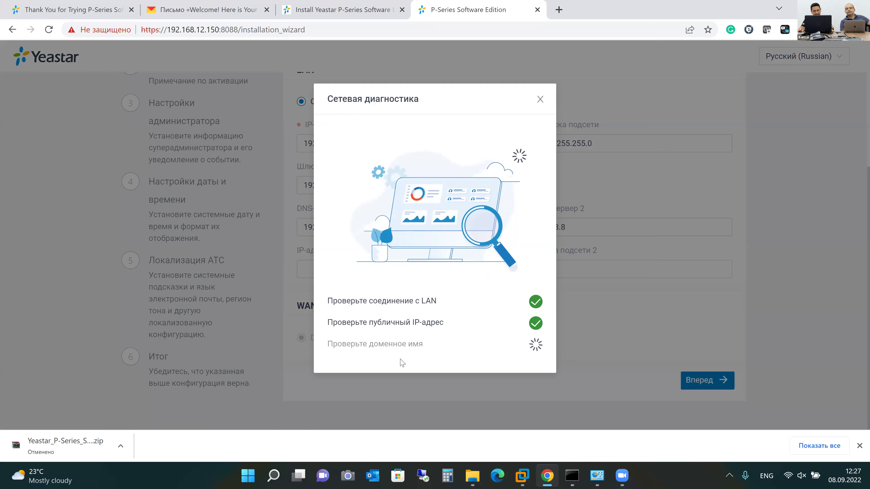
{"action": "left_click_drag", "start_coordinate": [420, 366], "coordinate": [511, 383]}
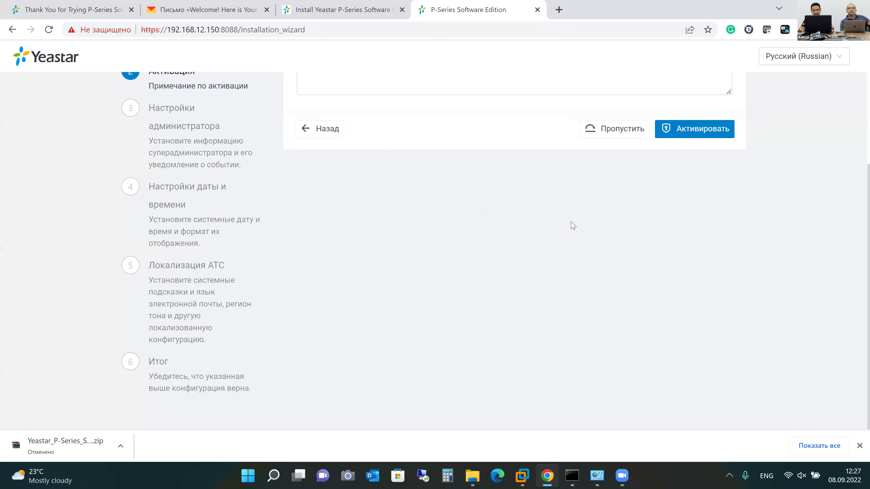
- Copy the License Activation Code from the Yeastar welcome email and focus the wizard's Код активации box
{"action": "key", "text": "ctrl+2"}
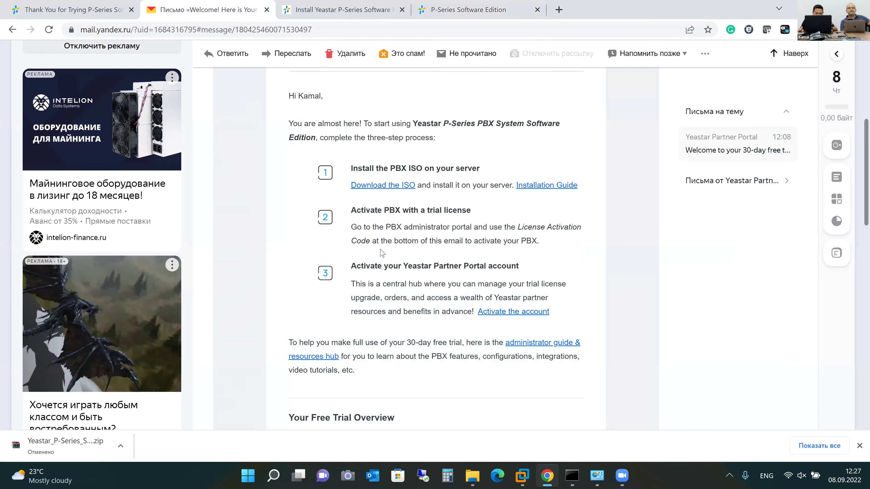
{"action": "scroll", "coordinate": [359, 215], "scroll_direction": "down", "scroll_amount": 10}
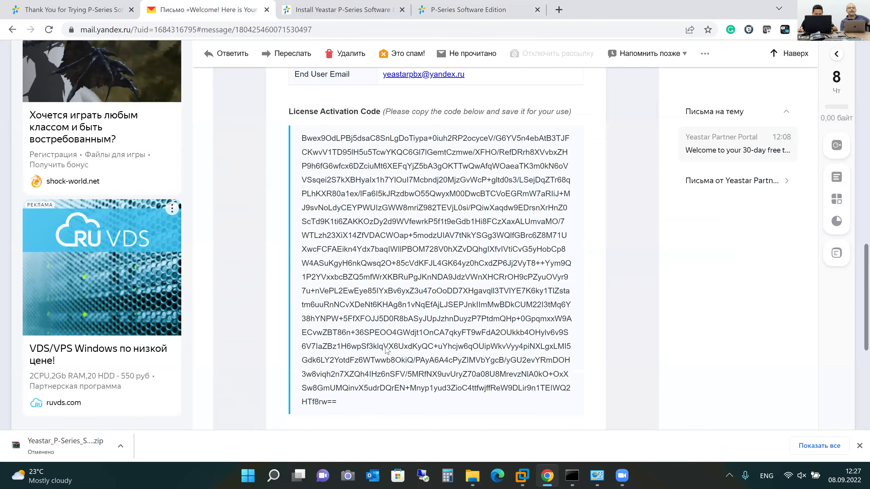
{"action": "left_click_drag", "start_coordinate": [302, 138], "coordinate": [332, 152]}
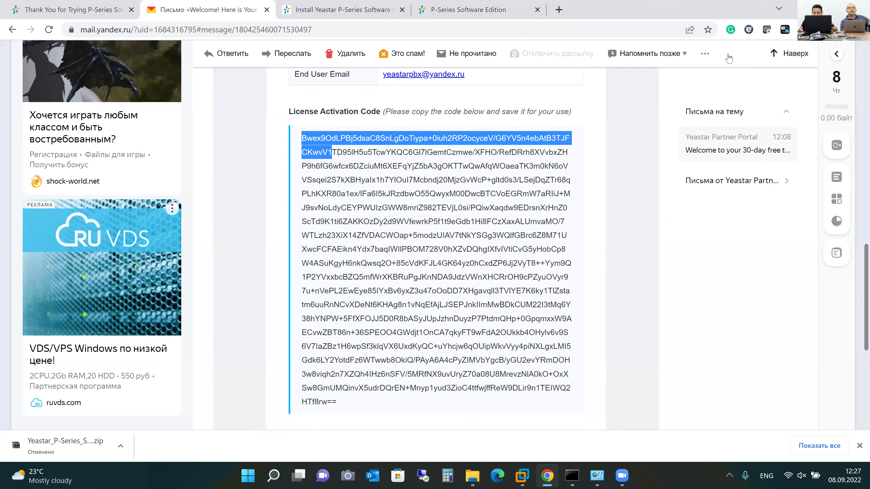
{"action": "triple_click", "coordinate": [567, 249]}
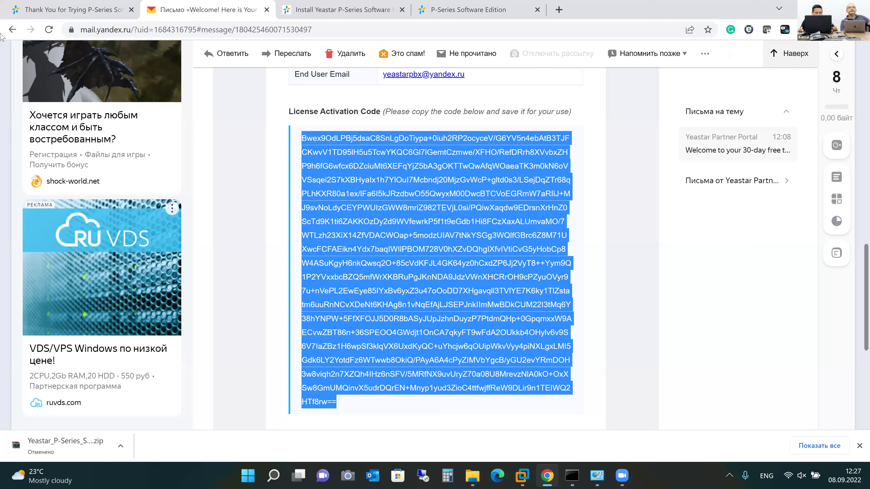
{"action": "left_click", "coordinate": [73, 9]}
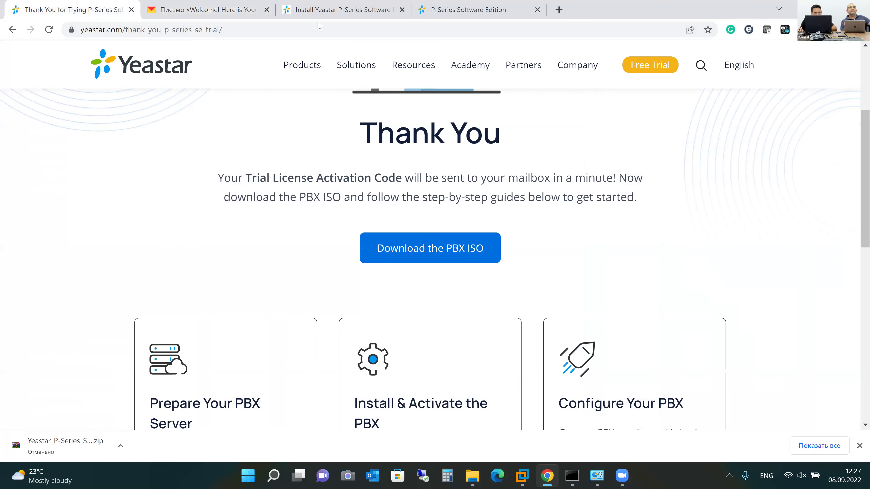
{"action": "left_click", "coordinate": [342, 10]}
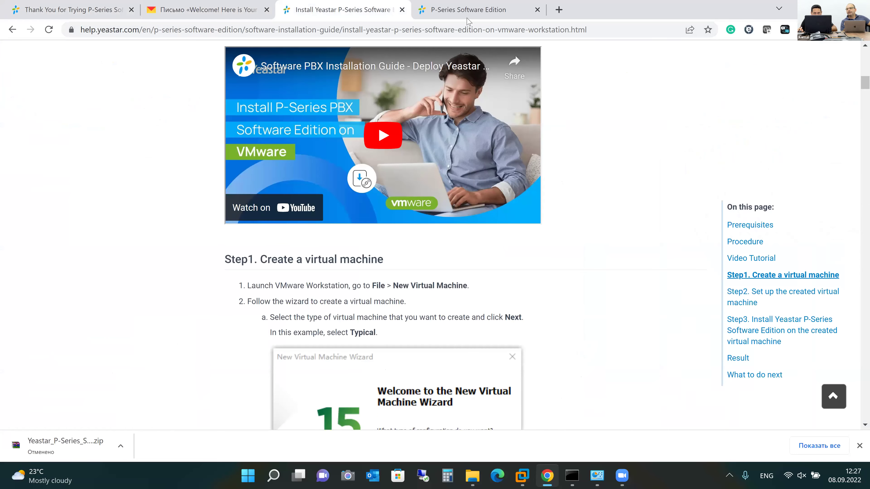
{"action": "scroll", "coordinate": [481, 60], "scroll_direction": "up", "scroll_amount": 1}
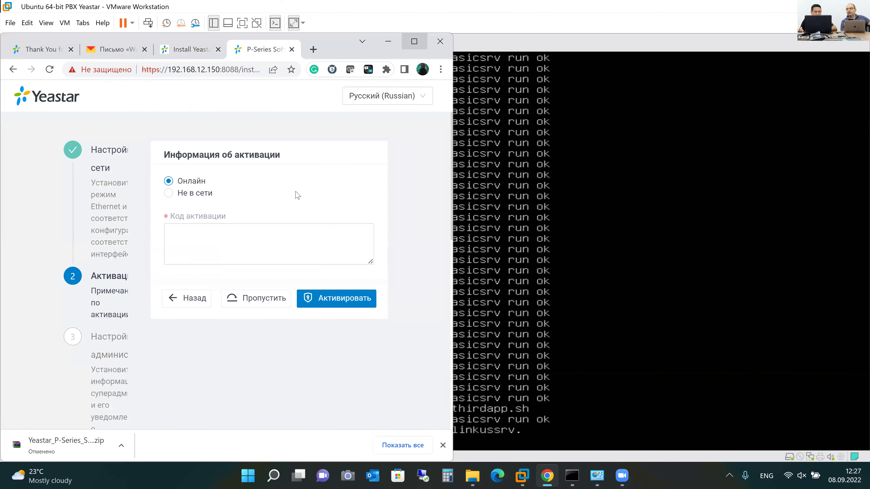
{"action": "key", "text": "super+Up"}
{"action": "left_click", "coordinate": [377, 214]}
- Paste the activation code, activate the PBX, and enter the admin password and its confirmation
{"action": "key", "text": "ctrl+v"}
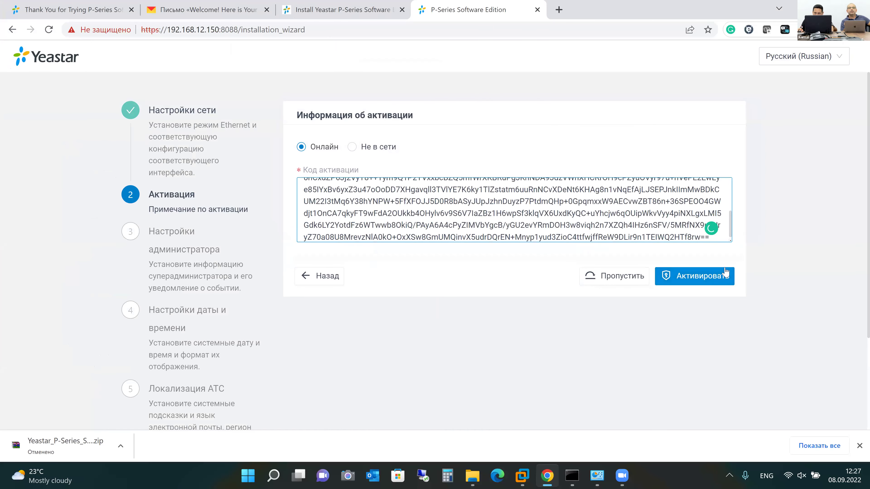
{"action": "left_click", "coordinate": [702, 281]}
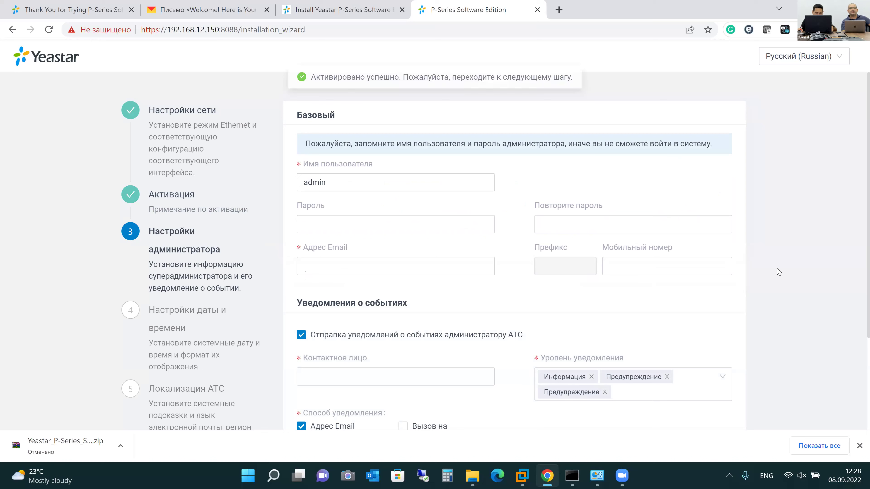
{"action": "left_click", "coordinate": [321, 219]}
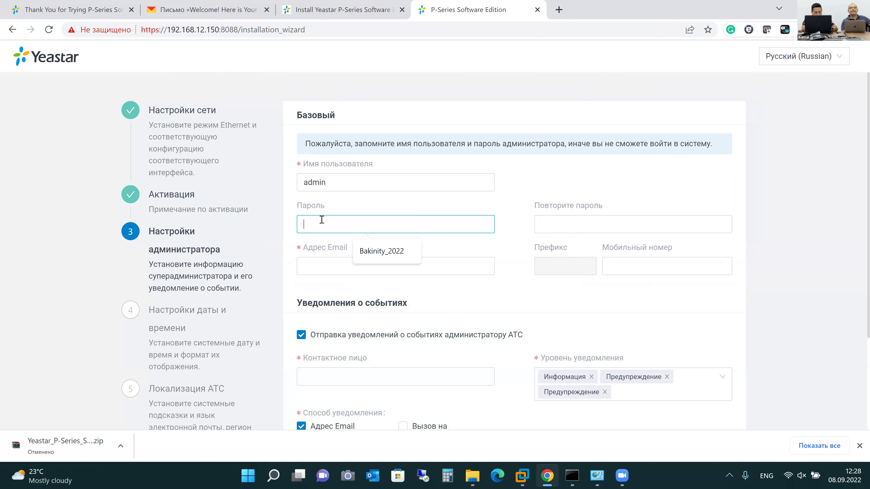
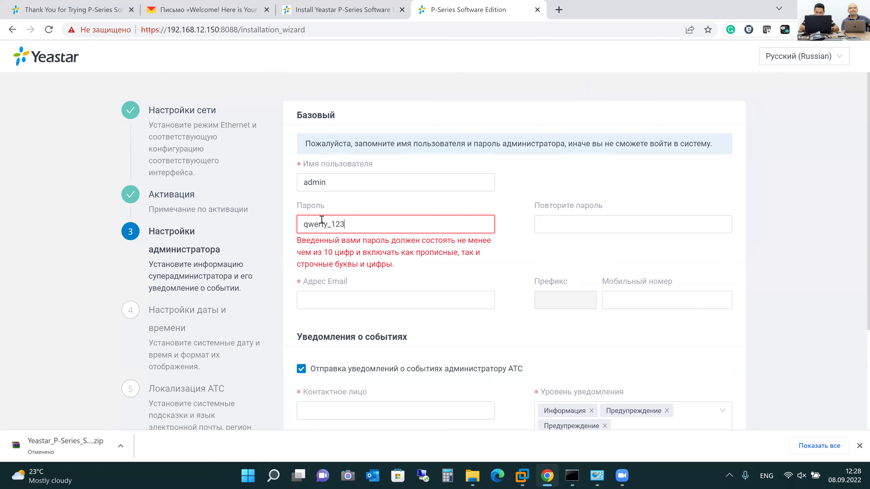
{"action": "left_click", "coordinate": [567, 225]}
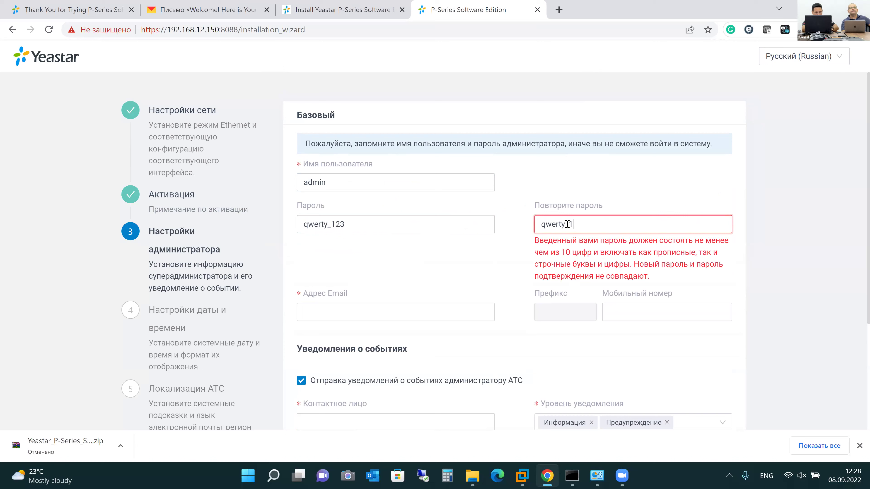
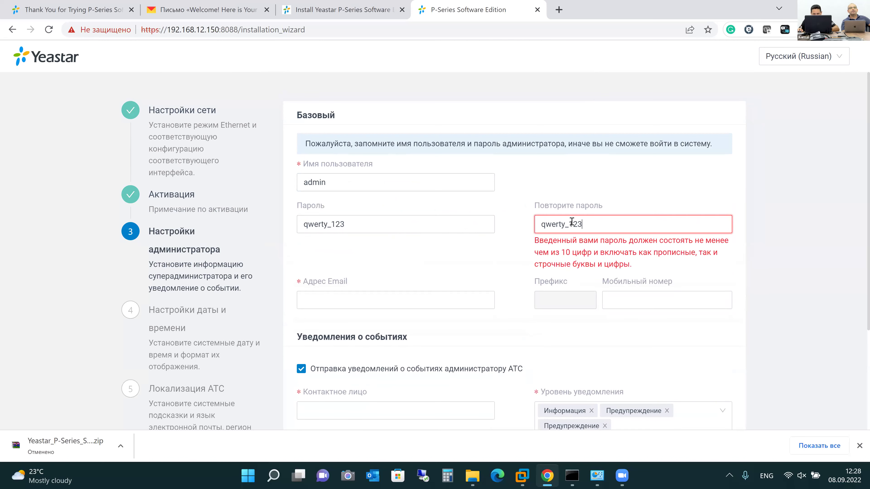
- Capitalize the first letter in both password fields and compare the two entries
{"action": "key", "text": "Home"}
{"action": "key", "text": "Delete"}
{"action": "type", "text": "Q"}
{"action": "left_click", "coordinate": [306, 228]}
{"action": "key", "text": "Delete"}
{"action": "type", "text": "Q"}
{"action": "left_click", "coordinate": [574, 224]}
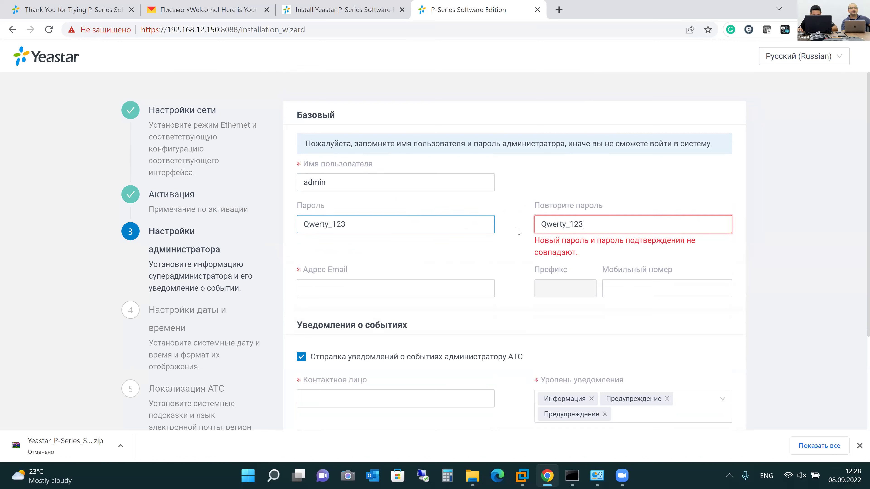
{"action": "double_click", "coordinate": [404, 229]}
{"action": "double_click", "coordinate": [589, 228]}
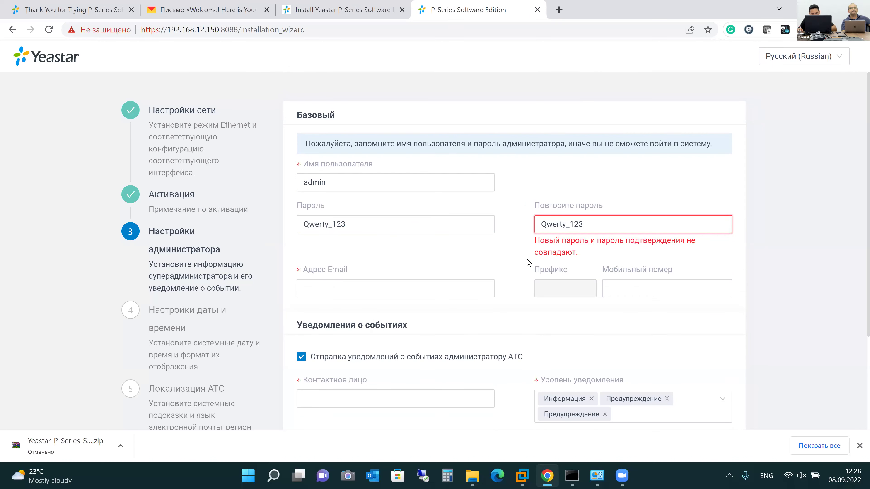
{"action": "left_click", "coordinate": [336, 295]}
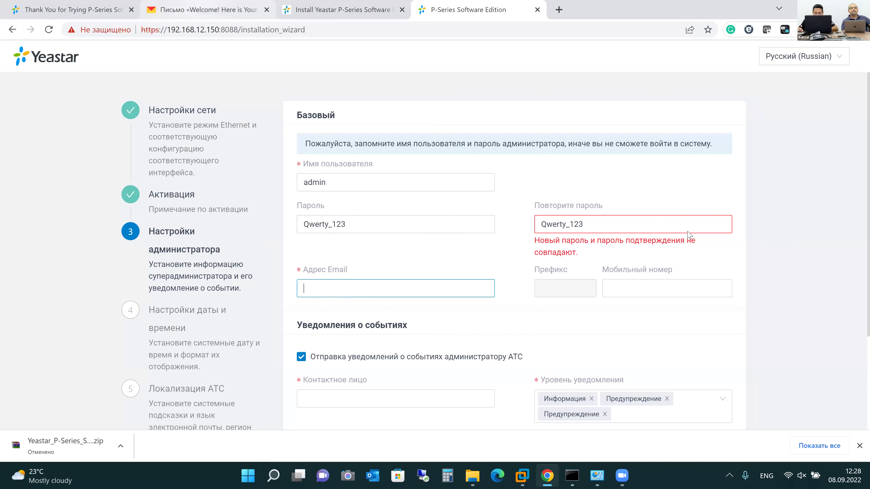
- Copy the mailbox's own e-mail address from the Yandex Mail account menu and return to the wizard
{"action": "key", "text": "ctrl+2"}
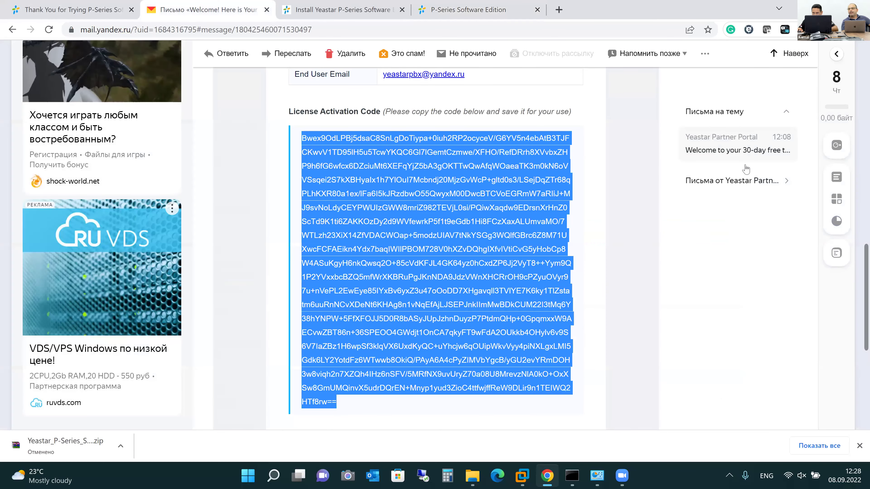
{"action": "scroll", "coordinate": [797, 67], "scroll_direction": "up", "scroll_amount": 7}
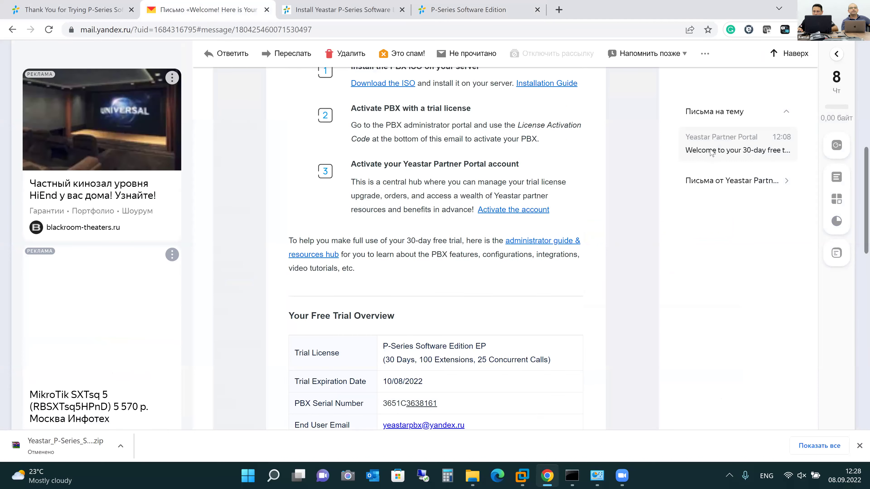
{"action": "double_click", "coordinate": [811, 72]}
{"action": "left_click_drag", "start_coordinate": [802, 79], "coordinate": [775, 76]}
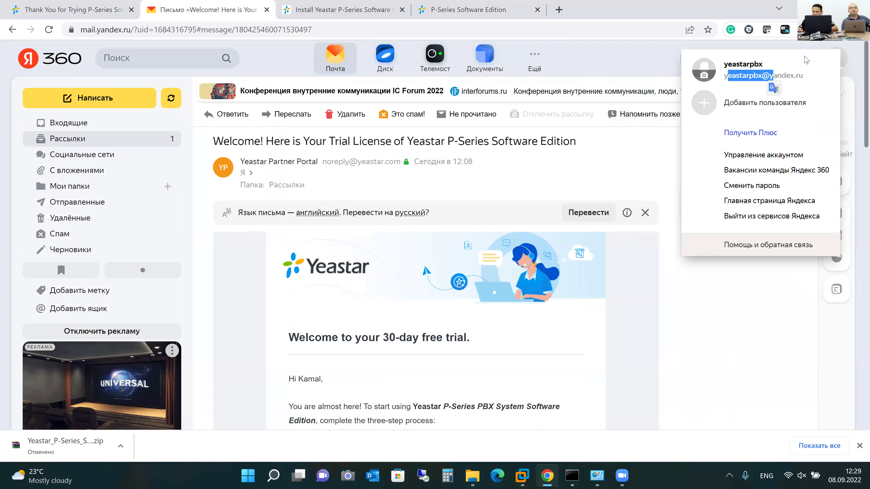
{"action": "left_click_drag", "start_coordinate": [804, 76], "coordinate": [702, 103]}
{"action": "key", "text": "ctrl+c"}
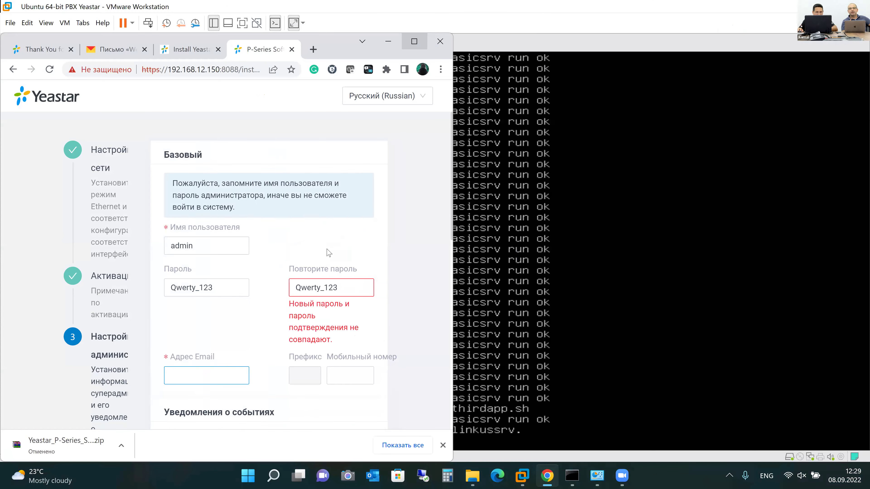
{"action": "key", "text": "super+Up"}
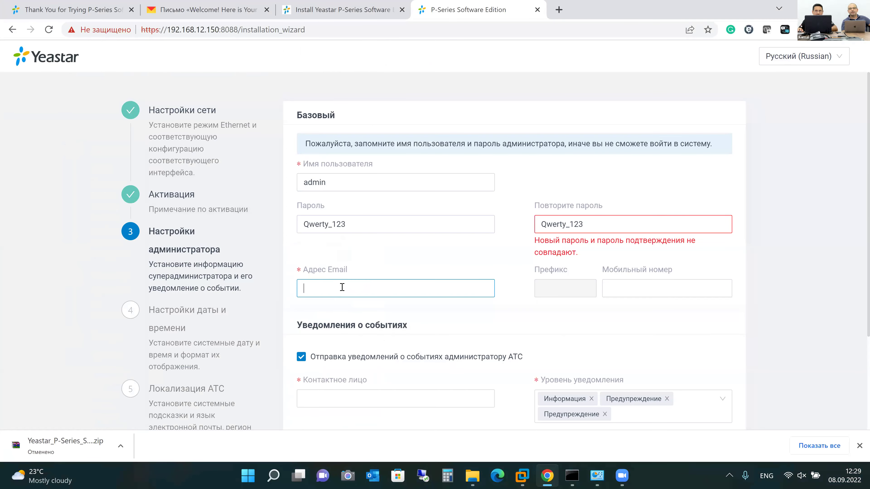
- Paste the mailbox address into the e-mail field and compare both password entries
{"action": "key", "text": "ctrl+v"}
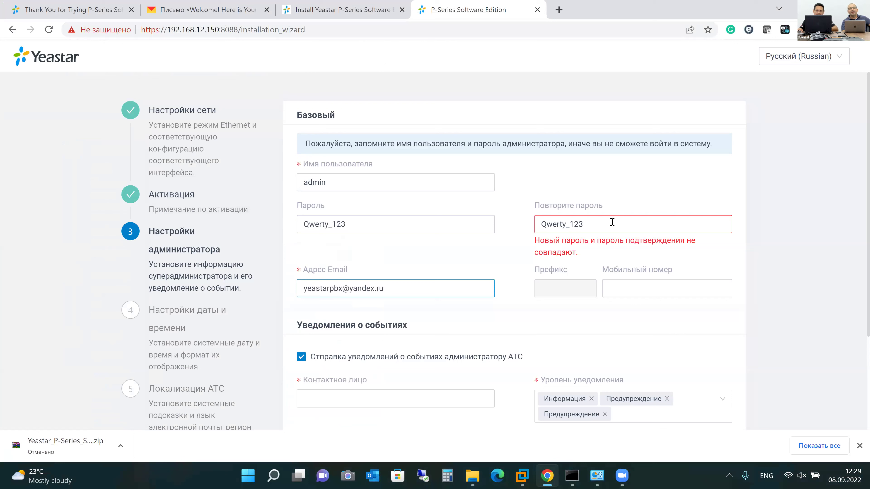
{"action": "left_click", "coordinate": [590, 228]}
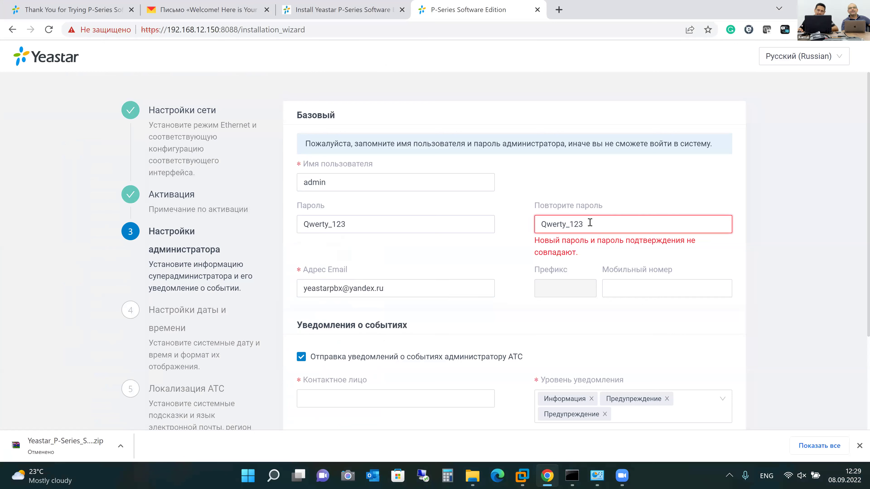
{"action": "double_click", "coordinate": [536, 225]}
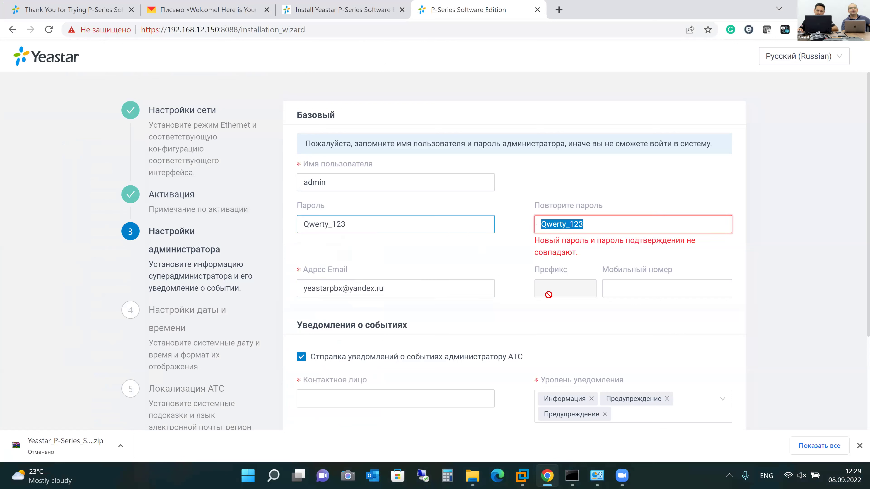
{"action": "scroll", "coordinate": [430, 343], "scroll_direction": "down", "scroll_amount": 2}
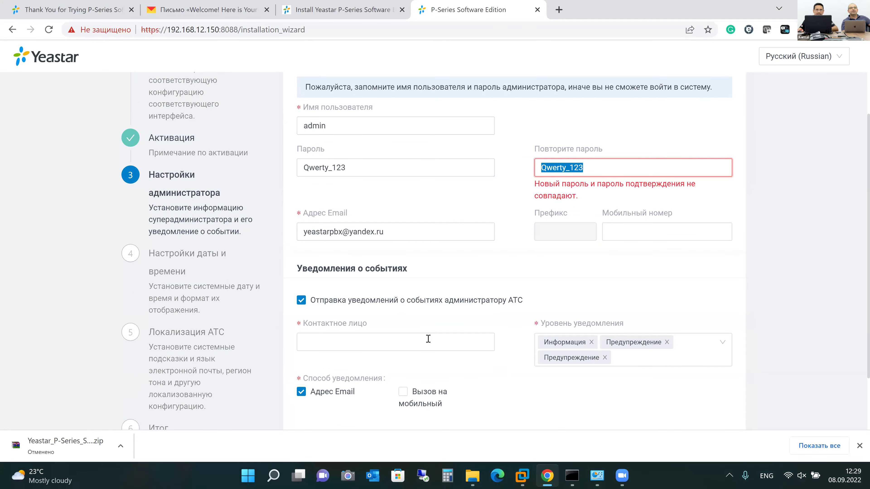
{"action": "double_click", "coordinate": [320, 172]}
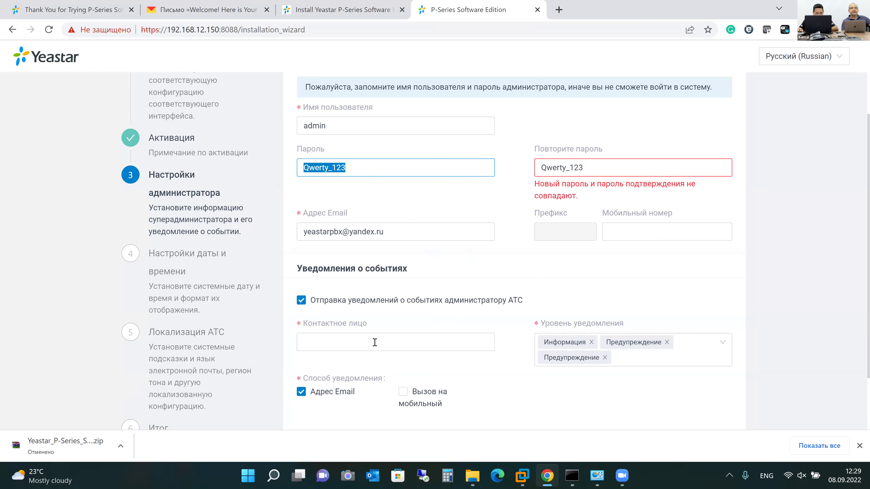
- Enter the contact person's name in Контактное лицо and continue to the date and time step
{"action": "left_click", "coordinate": [333, 339]}
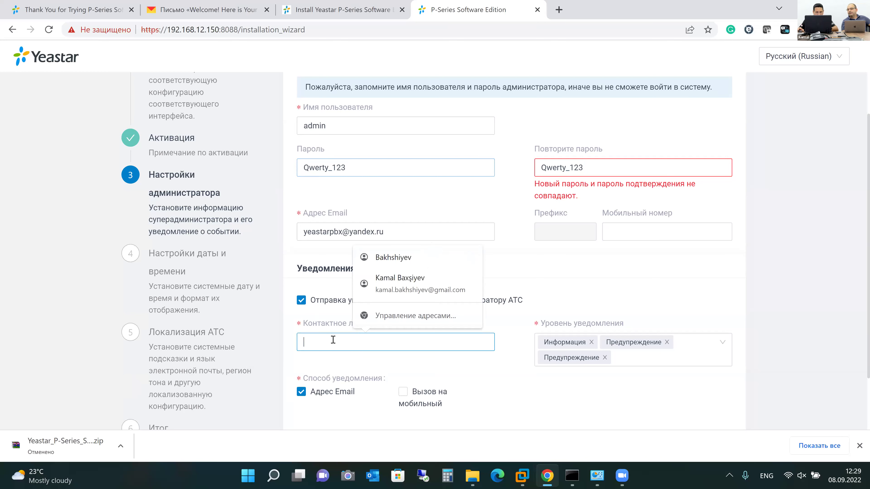
{"action": "type", "text": "K"}
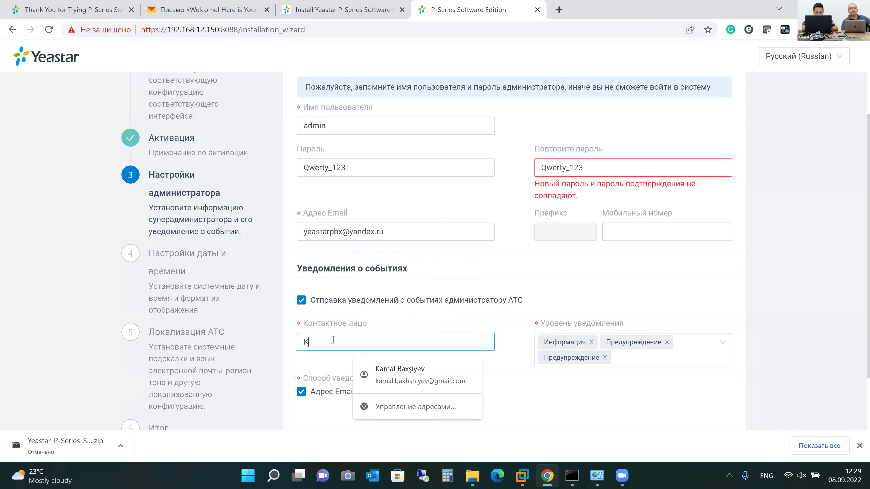
{"action": "type", "text": "amal"}
{"action": "left_click", "coordinate": [738, 71]}
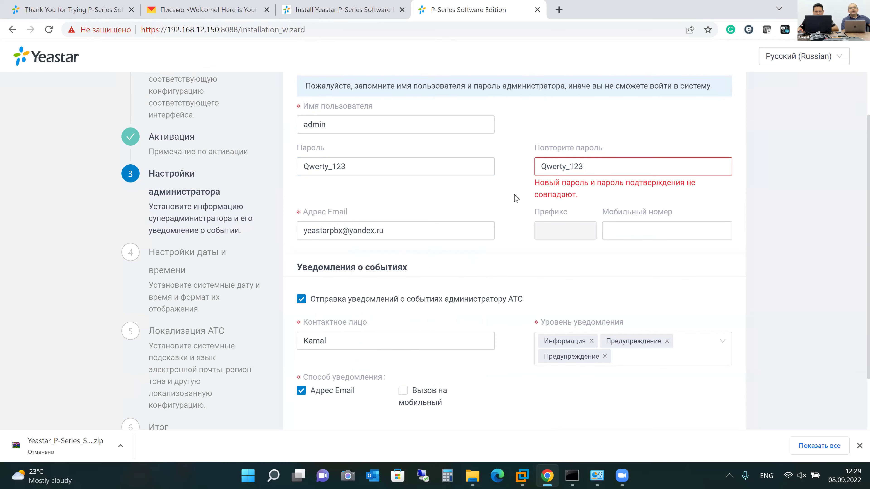
{"action": "scroll", "coordinate": [548, 240], "scroll_direction": "down", "scroll_amount": 2}
{"action": "left_click", "coordinate": [702, 380]}
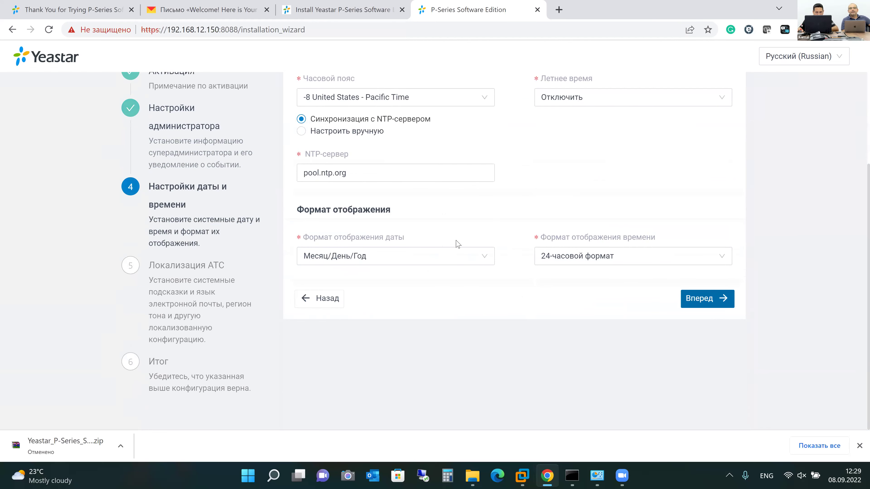
- Set Часовой пояс to 4 Azerbaijan (Baku), keeping pool.ntp.org sync, and submit the step
{"action": "left_click", "coordinate": [384, 222]}
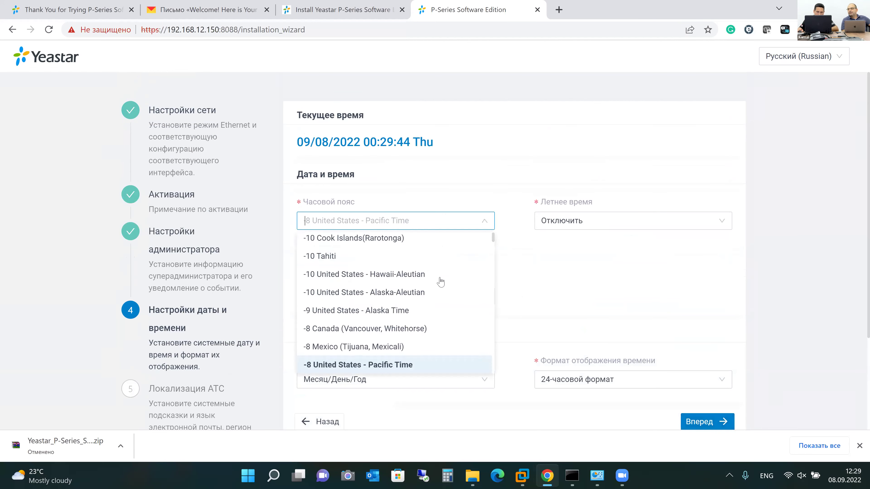
{"action": "scroll", "coordinate": [436, 315], "scroll_direction": "down", "scroll_amount": 10}
{"action": "scroll", "coordinate": [430, 331], "scroll_direction": "down", "scroll_amount": 15}
{"action": "scroll", "coordinate": [430, 333], "scroll_direction": "down", "scroll_amount": 15}
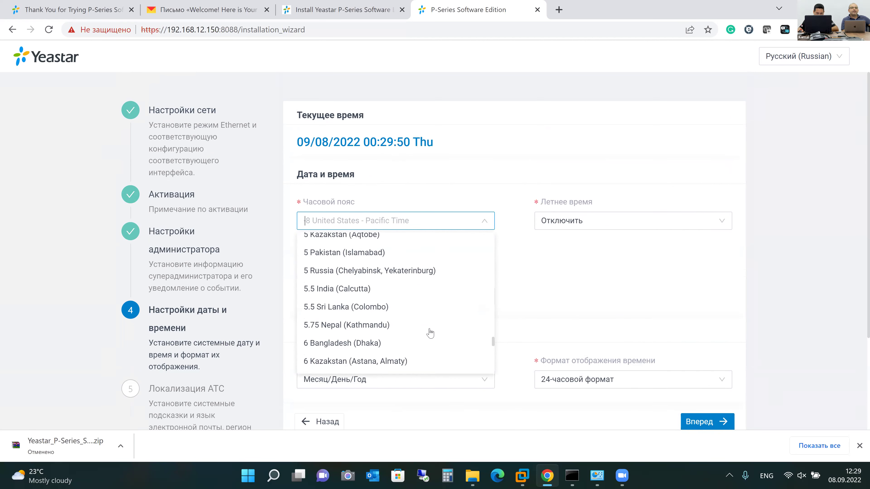
{"action": "scroll", "coordinate": [430, 333], "scroll_direction": "up", "scroll_amount": 2}
{"action": "scroll", "coordinate": [430, 333], "scroll_direction": "down", "scroll_amount": 2}
{"action": "scroll", "coordinate": [431, 333], "scroll_direction": "up", "scroll_amount": 3}
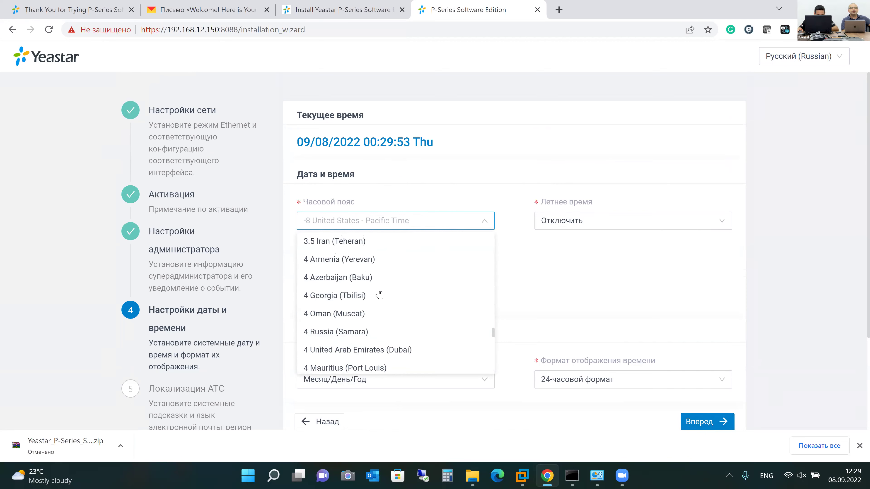
{"action": "left_click", "coordinate": [366, 278]}
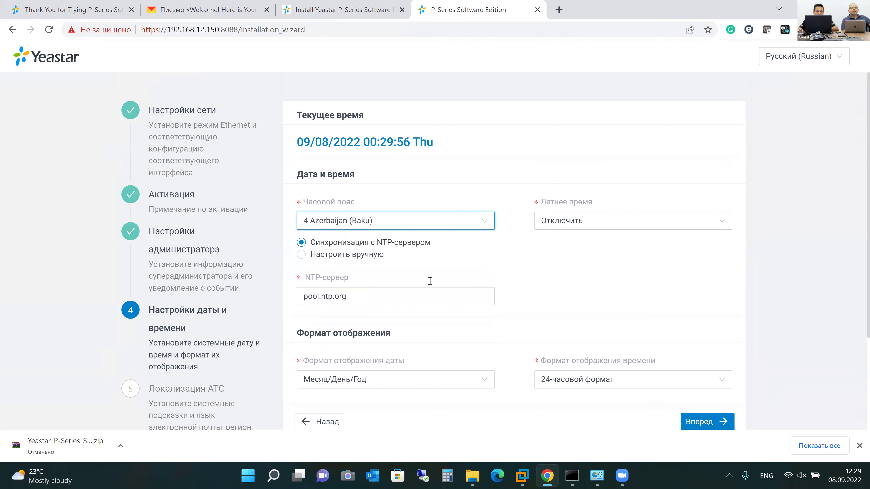
{"action": "scroll", "coordinate": [565, 336], "scroll_direction": "down", "scroll_amount": 3}
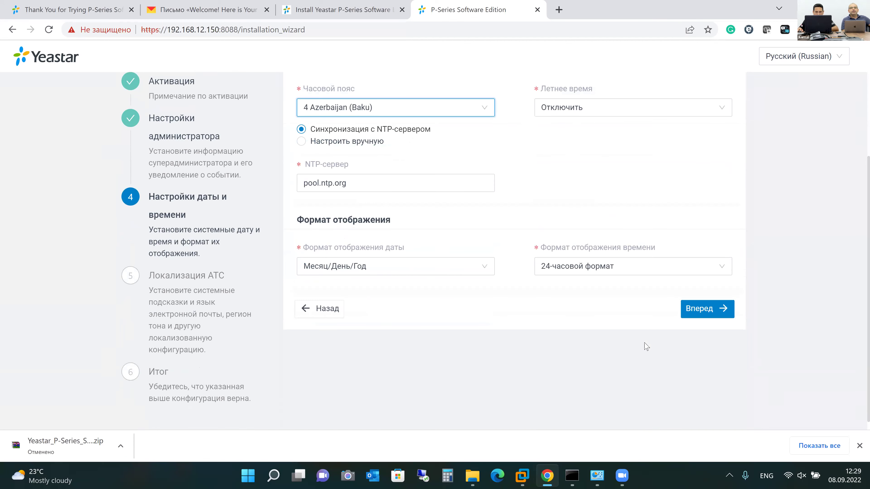
{"action": "left_click", "coordinate": [716, 313]}
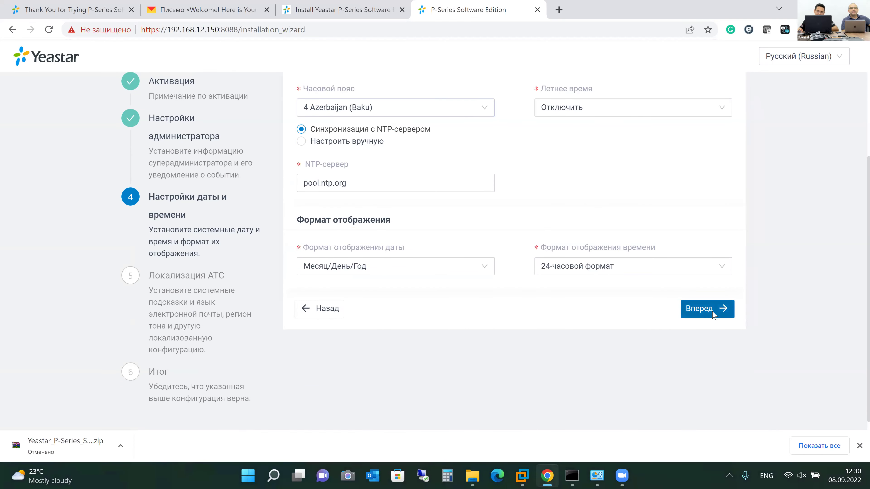
- Browse the downloadable prompt languages and close the list without downloading, keeping English prompts
{"action": "scroll", "coordinate": [523, 212], "scroll_direction": "up", "scroll_amount": 3}
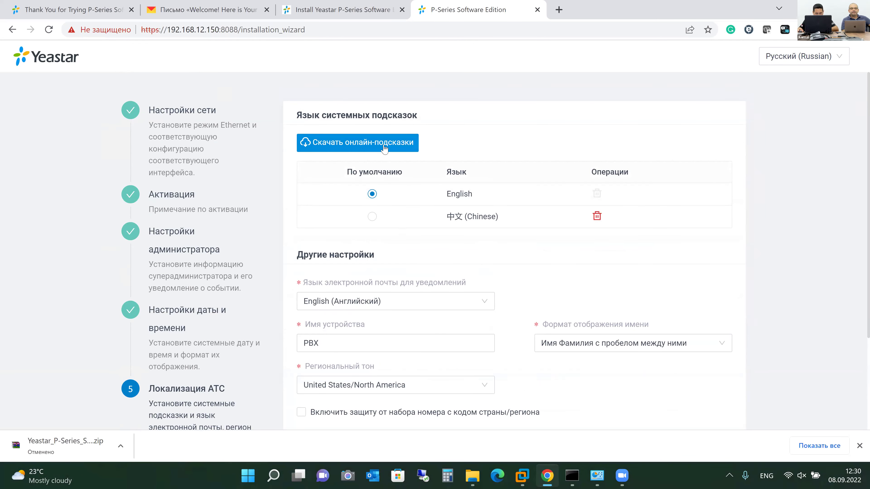
{"action": "left_click", "coordinate": [370, 152]}
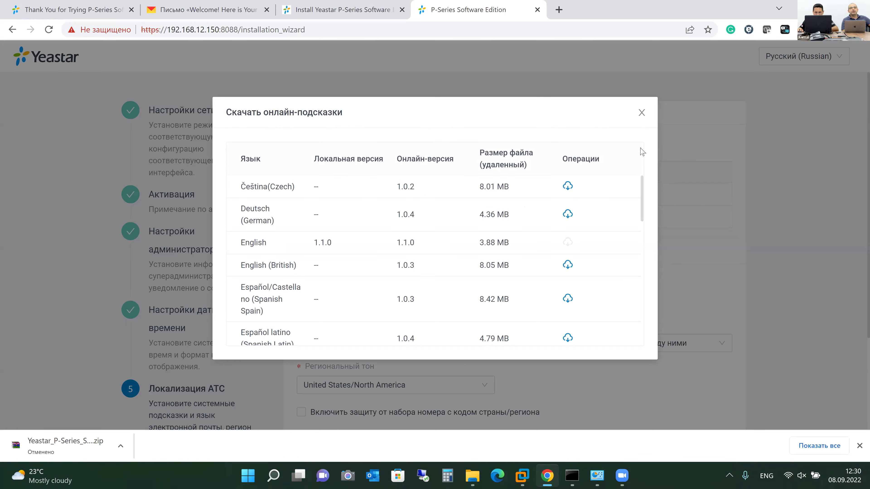
{"action": "scroll", "coordinate": [393, 291], "scroll_direction": "down", "scroll_amount": 3}
{"action": "scroll", "coordinate": [392, 292], "scroll_direction": "down", "scroll_amount": 2}
{"action": "scroll", "coordinate": [352, 311], "scroll_direction": "down", "scroll_amount": 10}
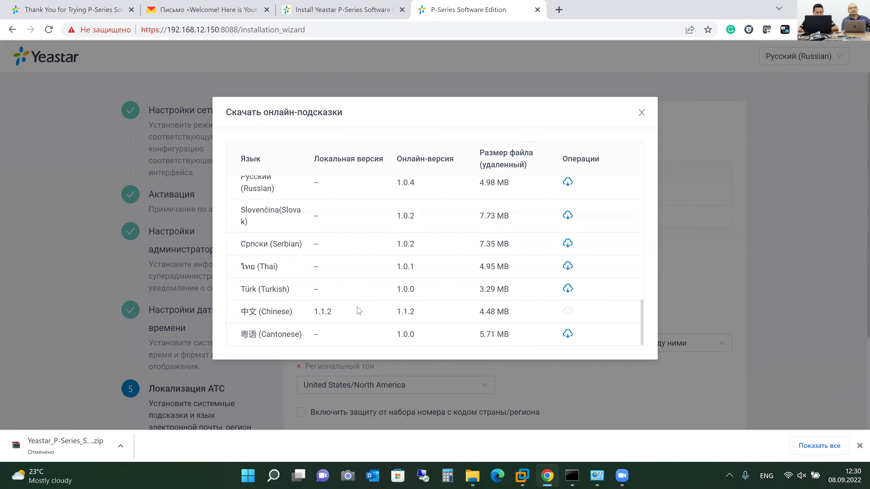
{"action": "scroll", "coordinate": [441, 287], "scroll_direction": "up", "scroll_amount": 4}
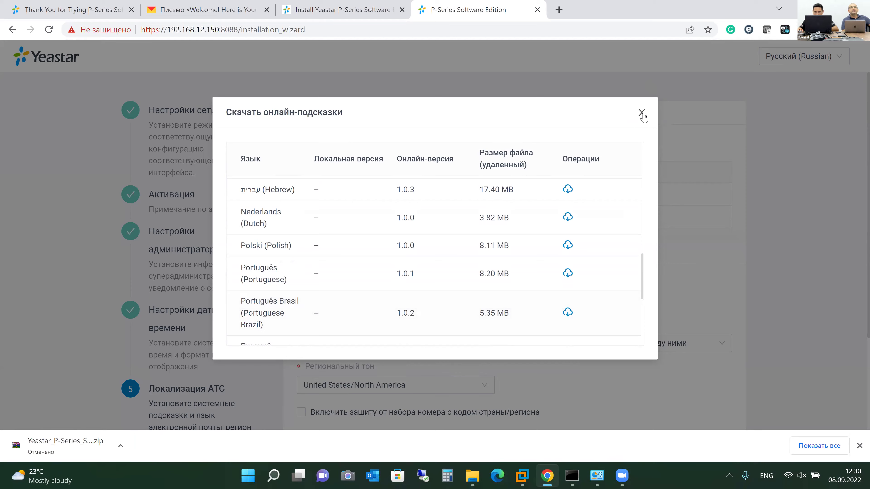
{"action": "key", "text": "Escape"}
- Keep the device name PBX and advance to the Summary step
{"action": "scroll", "coordinate": [534, 230], "scroll_direction": "down", "scroll_amount": 3}
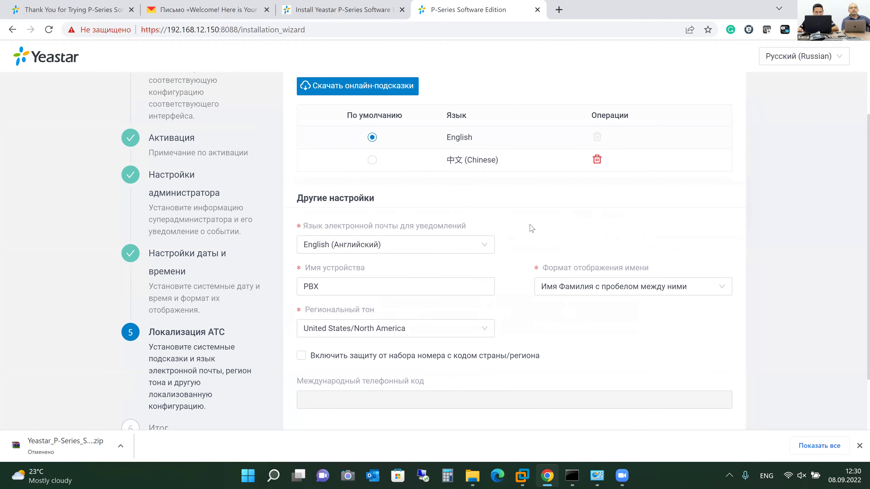
{"action": "scroll", "coordinate": [377, 275], "scroll_direction": "down", "scroll_amount": 1}
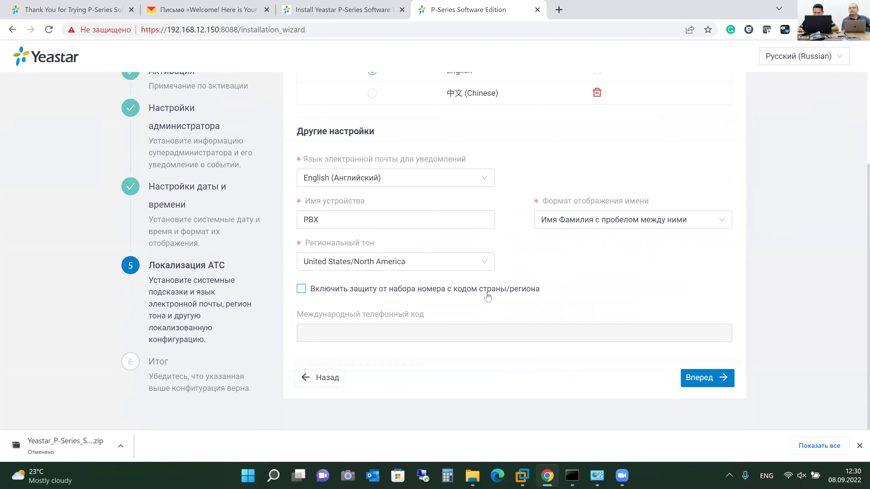
{"action": "left_click", "coordinate": [711, 383]}
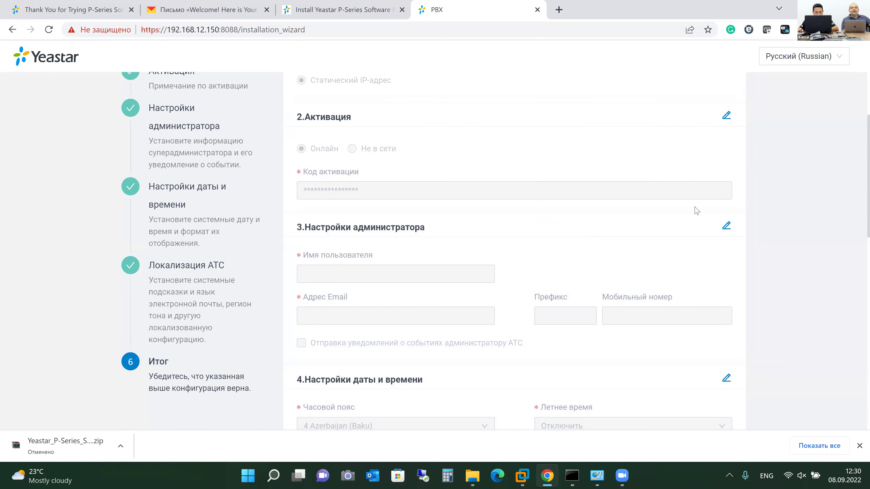
- Review all configured settings in the summary, then reboot the PBX immediately to finish setup
{"action": "scroll", "coordinate": [711, 171], "scroll_direction": "up", "scroll_amount": 1}
{"action": "scroll", "coordinate": [453, 111], "scroll_direction": "up", "scroll_amount": 3}
{"action": "scroll", "coordinate": [462, 178], "scroll_direction": "down", "scroll_amount": 2}
{"action": "scroll", "coordinate": [469, 135], "scroll_direction": "up", "scroll_amount": 2}
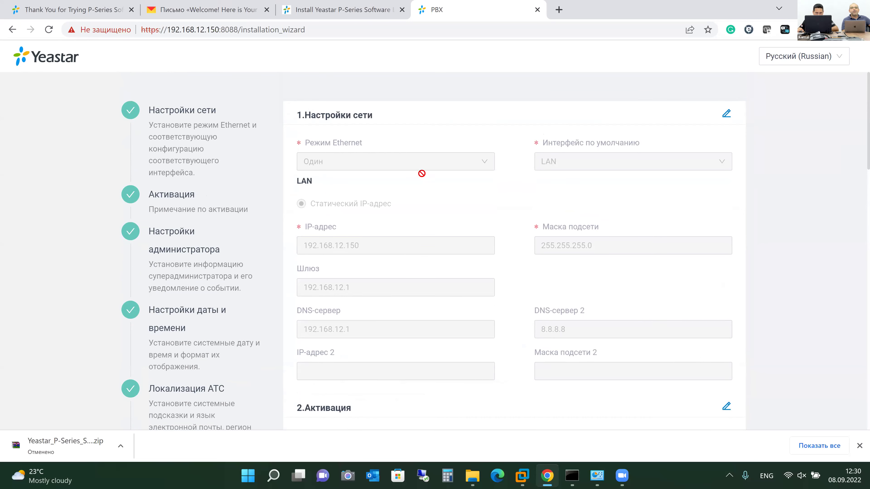
{"action": "scroll", "coordinate": [408, 229], "scroll_direction": "down", "scroll_amount": 4}
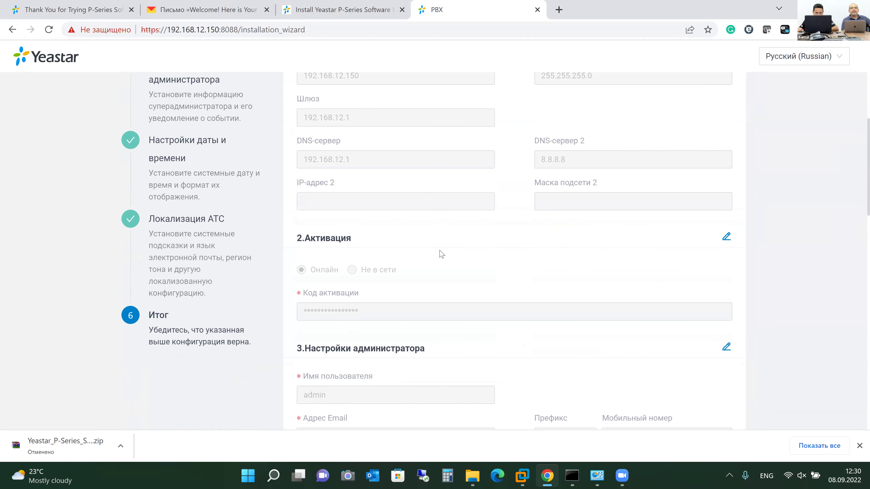
{"action": "scroll", "coordinate": [405, 254], "scroll_direction": "down", "scroll_amount": 3}
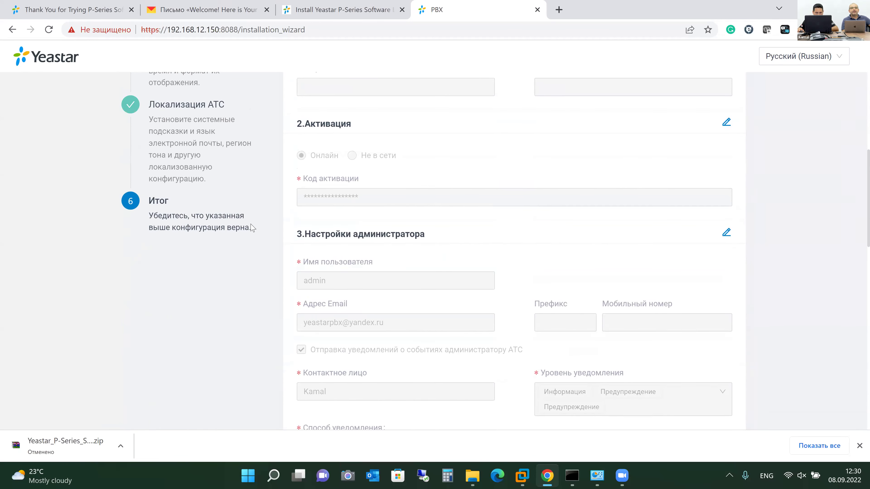
{"action": "scroll", "coordinate": [470, 259], "scroll_direction": "down", "scroll_amount": 2}
{"action": "scroll", "coordinate": [478, 305], "scroll_direction": "down", "scroll_amount": 4}
{"action": "scroll", "coordinate": [396, 274], "scroll_direction": "down", "scroll_amount": 6}
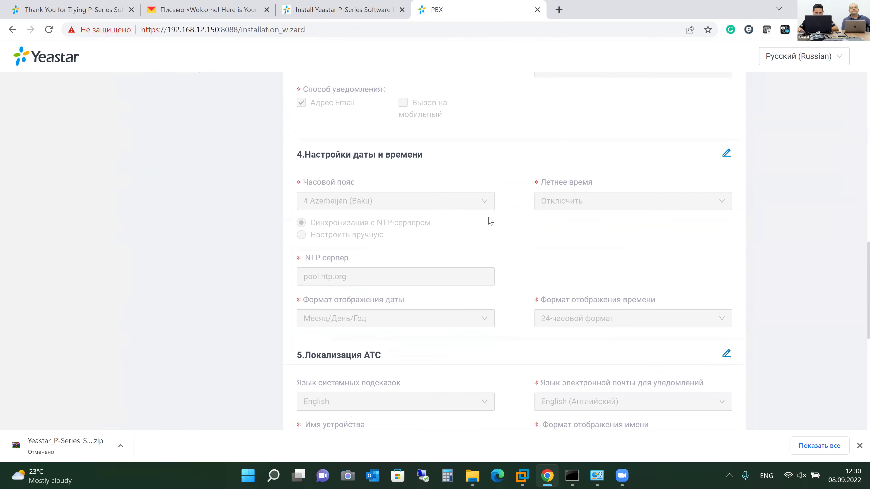
{"action": "scroll", "coordinate": [483, 254], "scroll_direction": "down", "scroll_amount": 4}
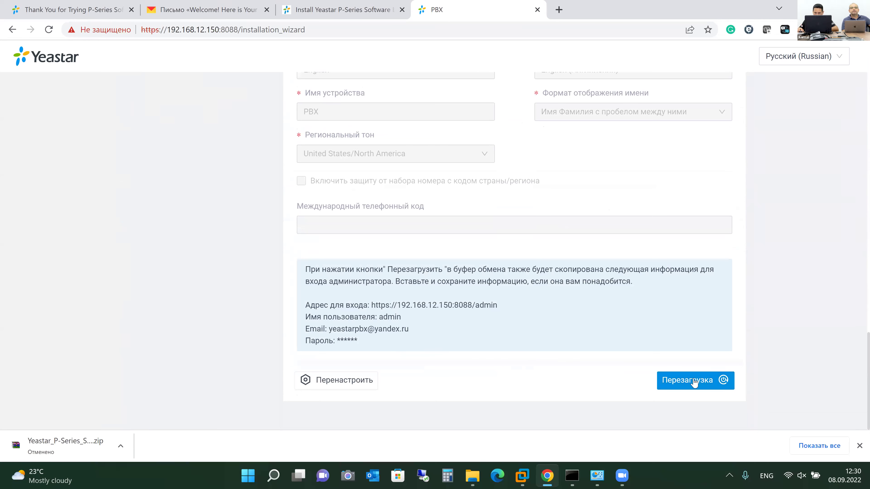
{"action": "left_click", "coordinate": [694, 383]}
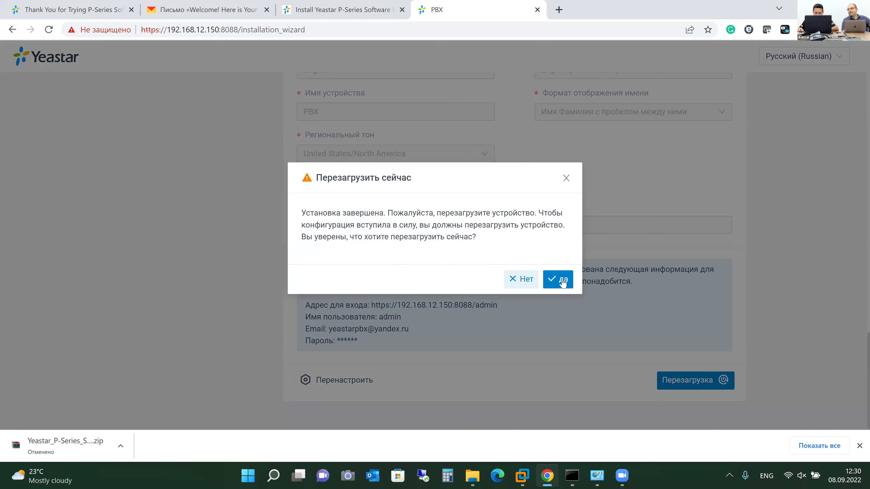
{"action": "left_click", "coordinate": [558, 280]}
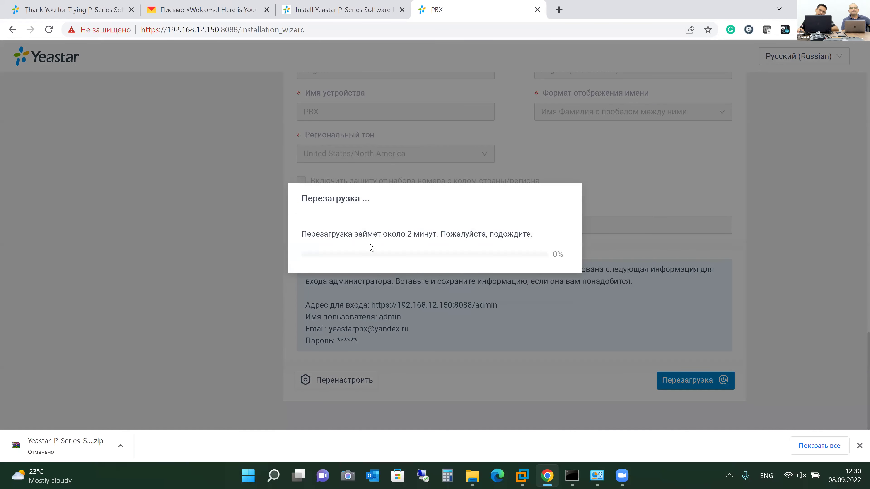
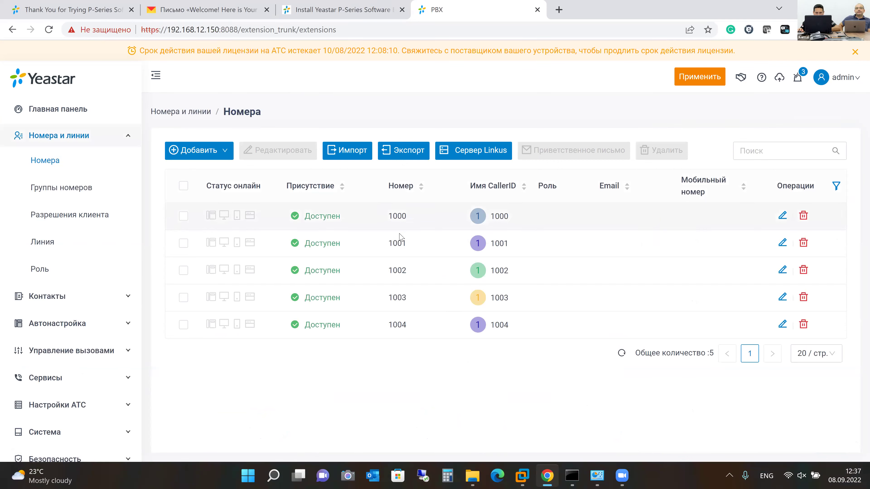
- Replace extension 1000's user password with a new lowercase-and-digits password and attempt to save
{"action": "left_click", "coordinate": [783, 216]}
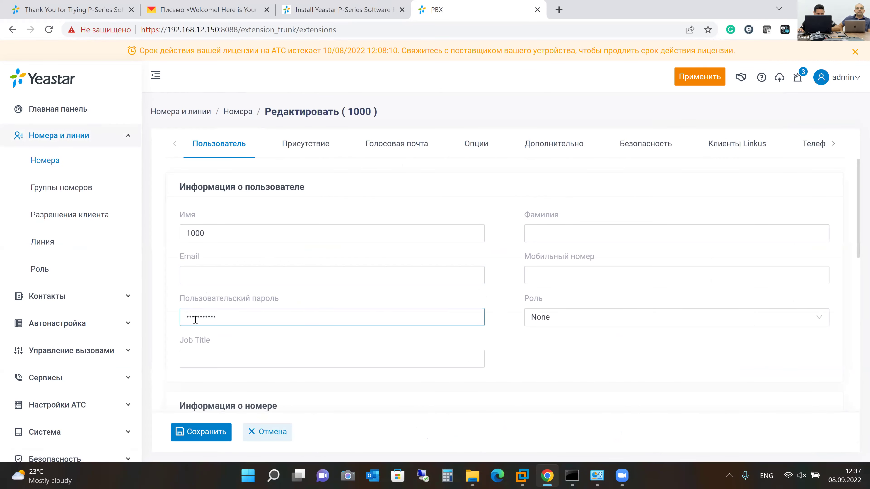
{"action": "double_click", "coordinate": [184, 322]}
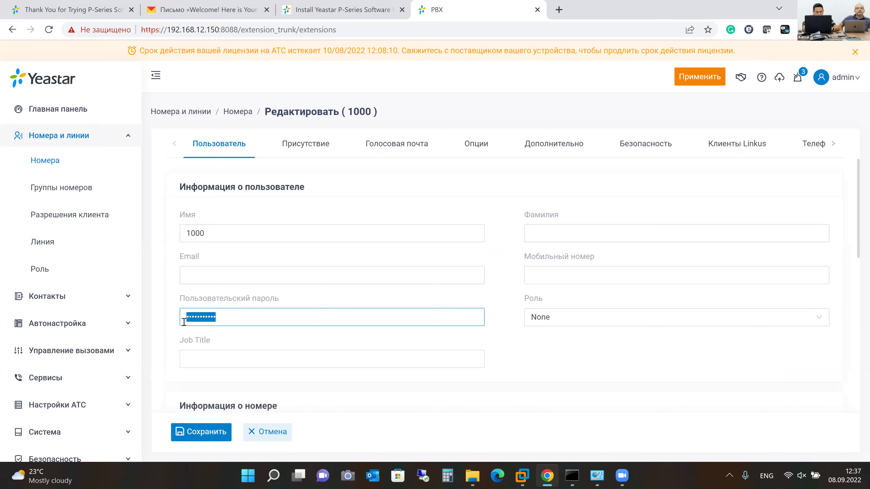
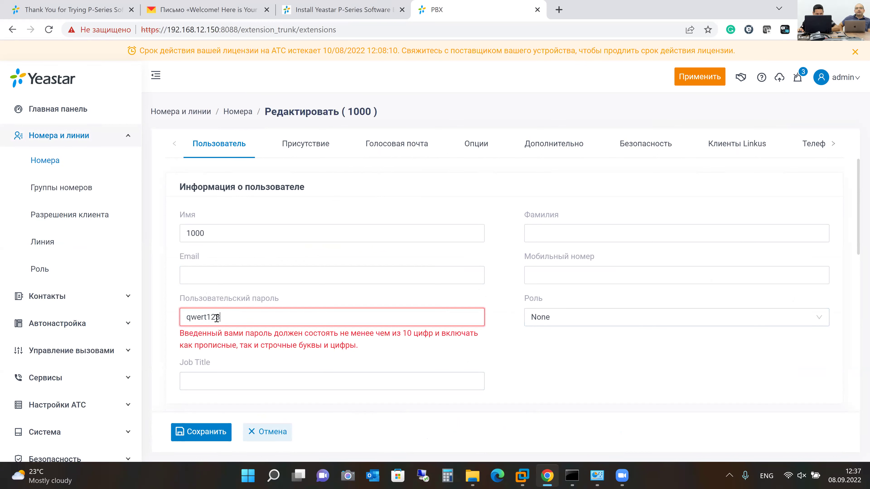
{"action": "scroll", "coordinate": [277, 314], "scroll_direction": "down", "scroll_amount": 2}
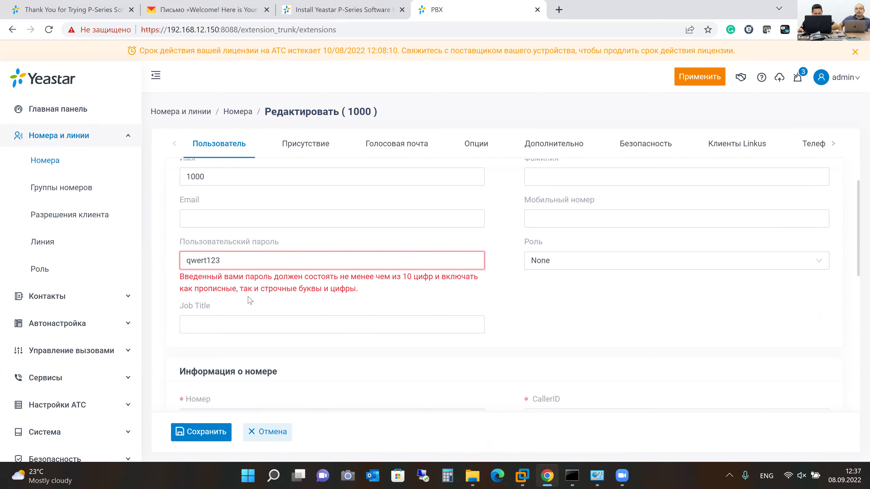
{"action": "type", "text": "y"}
{"action": "left_click", "coordinate": [201, 432]}
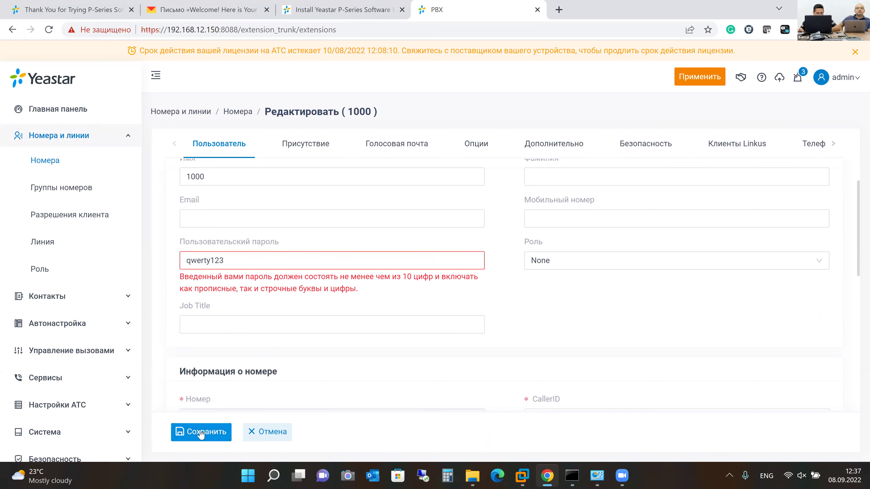
- Capitalise the password's first letter and append a digit so it passes complexity rules, then save
{"action": "left_click", "coordinate": [182, 261]}
{"action": "key", "text": "Delete"}
{"action": "type", "text": "Q"}
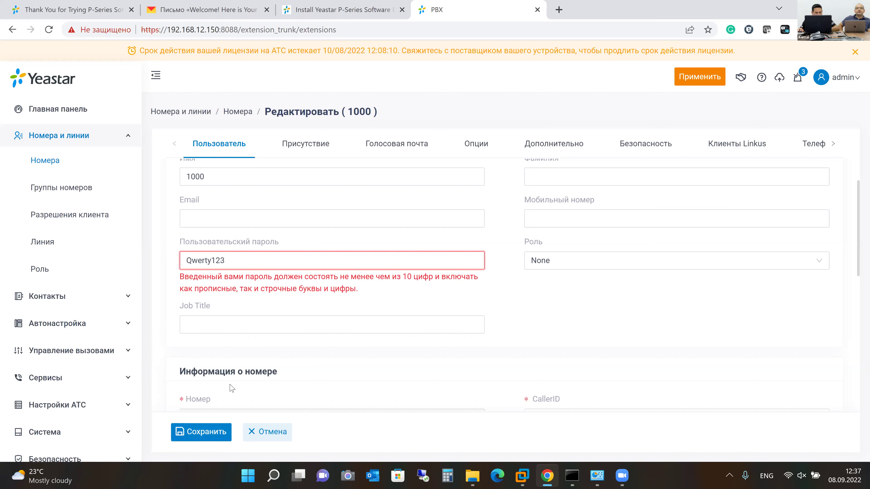
{"action": "left_click", "coordinate": [207, 432]}
{"action": "left_click", "coordinate": [238, 267]}
{"action": "type", "text": "4"}
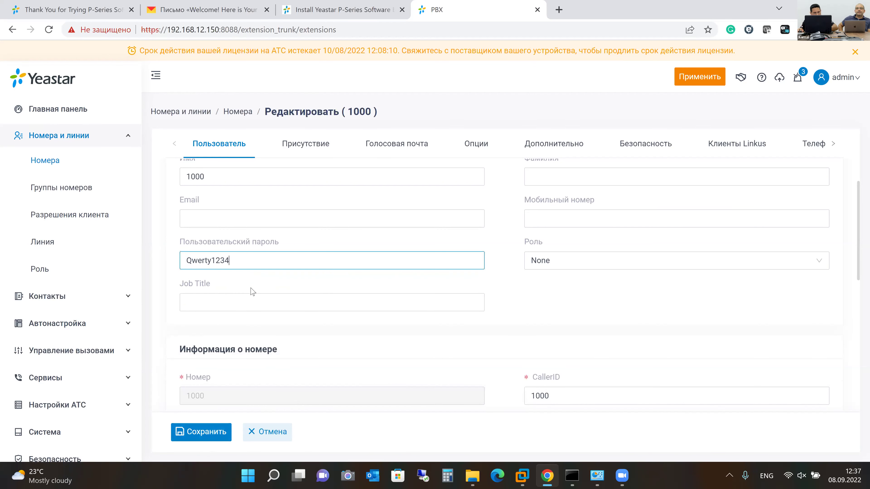
{"action": "double_click", "coordinate": [179, 264]}
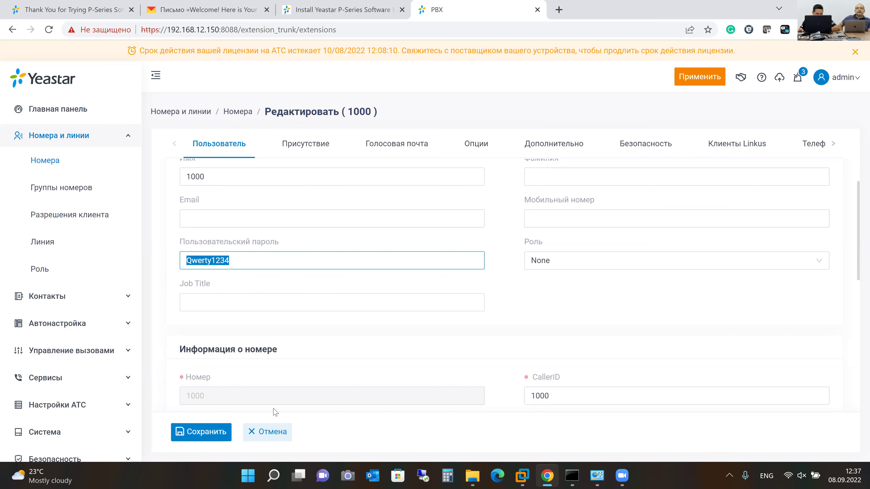
{"action": "left_click", "coordinate": [204, 434]}
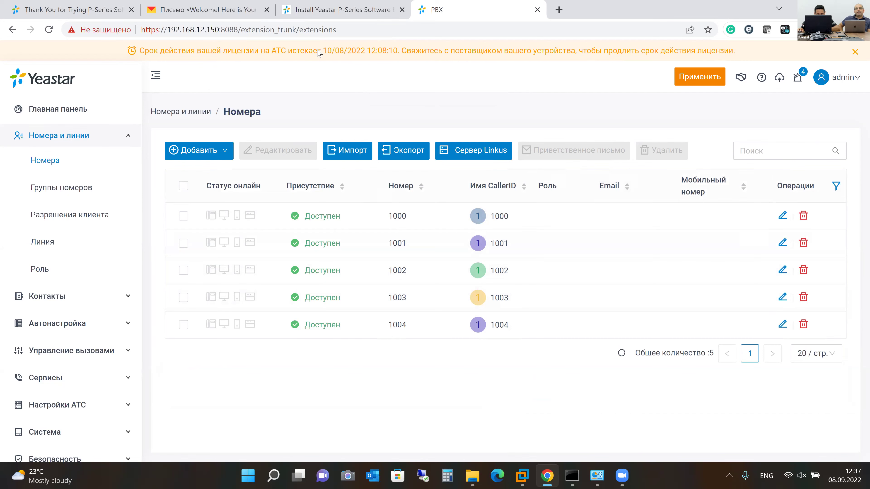
- Open a new Chrome tab and restore the window to a smaller size snapped to the right
{"action": "key", "text": "super+Down"}
{"action": "key", "text": "ctrl+t"}
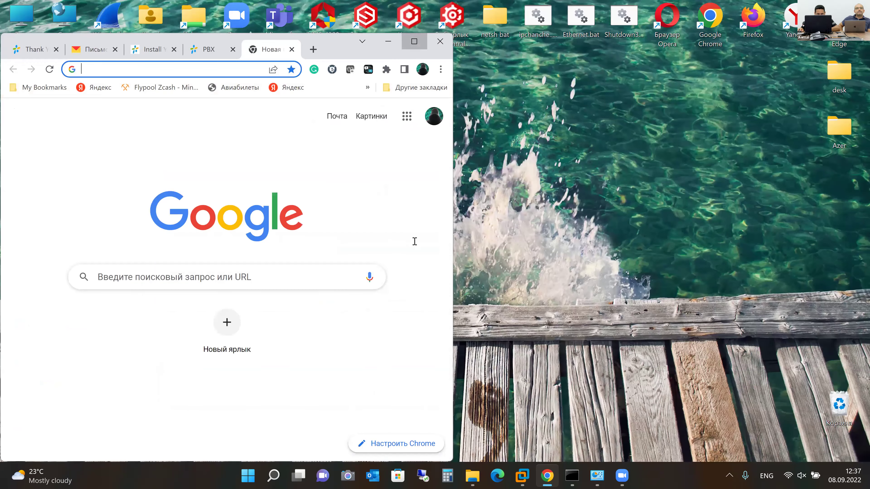
{"action": "key", "text": "super+Up"}
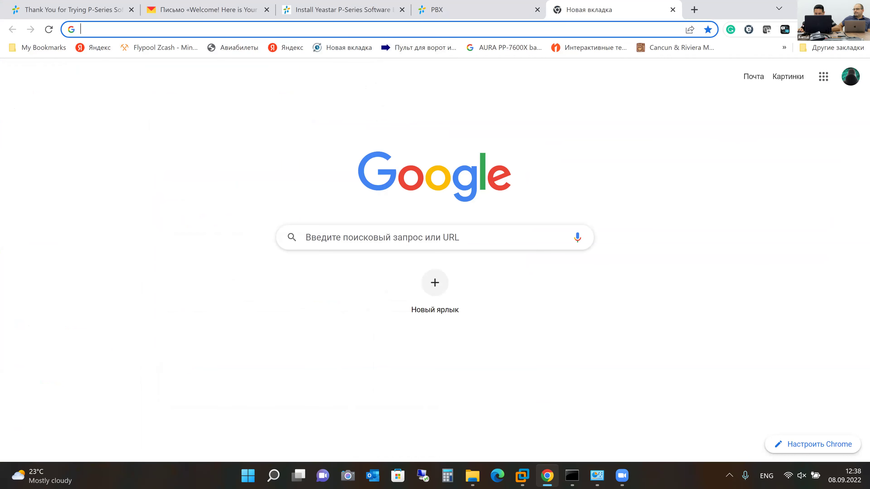
{"action": "key", "text": "super+Down"}
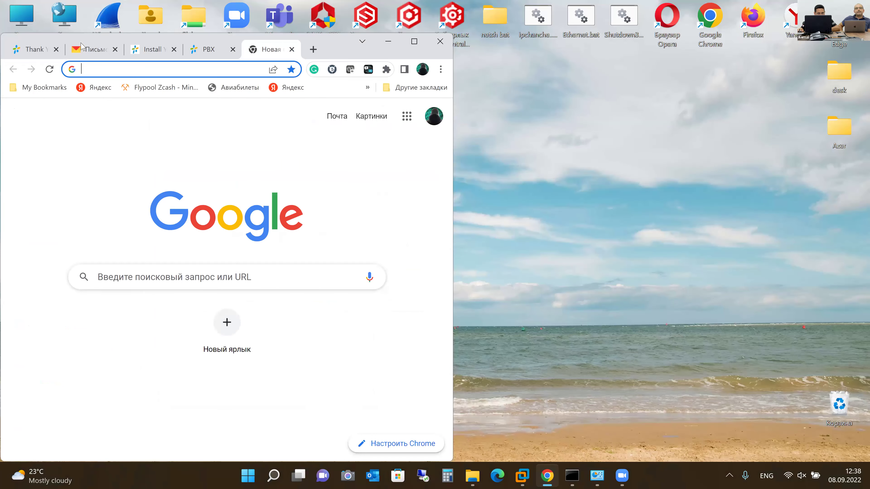
{"action": "key", "text": "super+Right"}
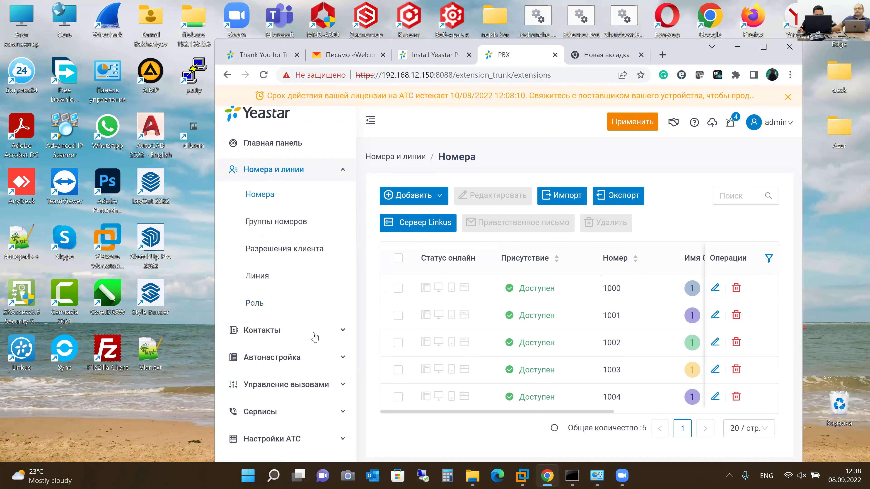
{"action": "scroll", "coordinate": [355, 303], "scroll_direction": "down", "scroll_amount": 3}
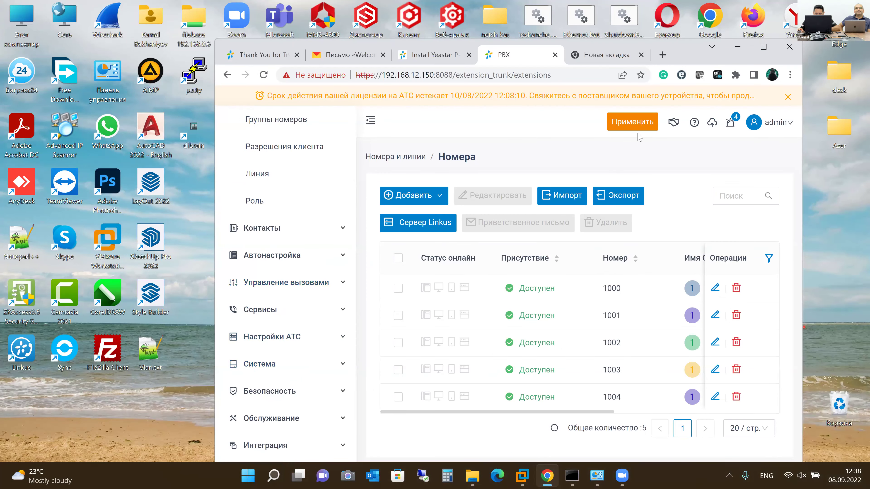
{"action": "left_click", "coordinate": [606, 55]}
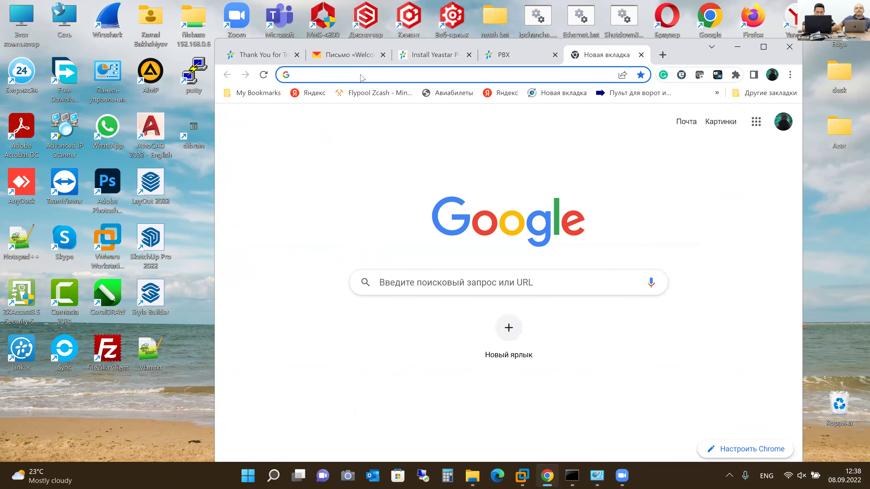
{"action": "type", "text": "https"}
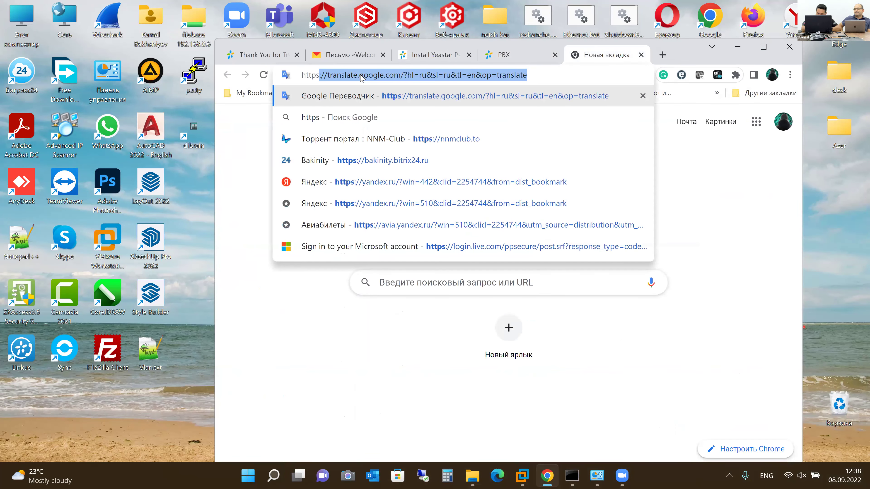
{"action": "type", "text": "://"}
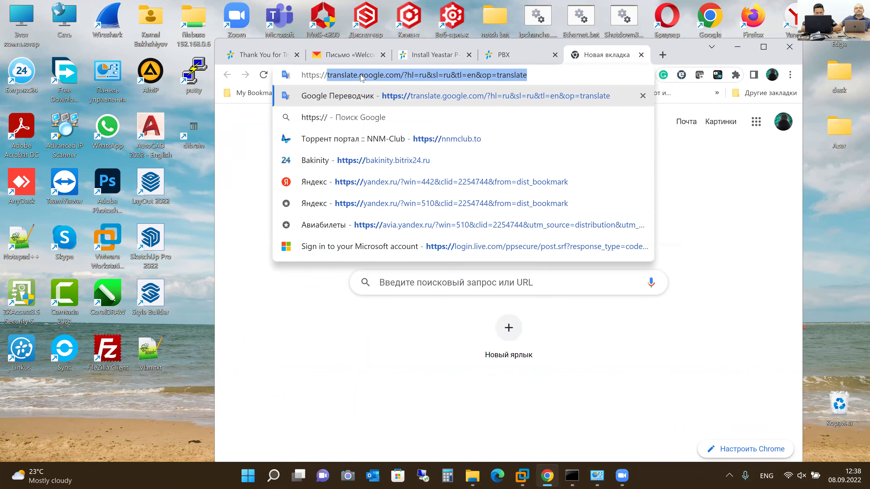
{"action": "type", "text": "p"}
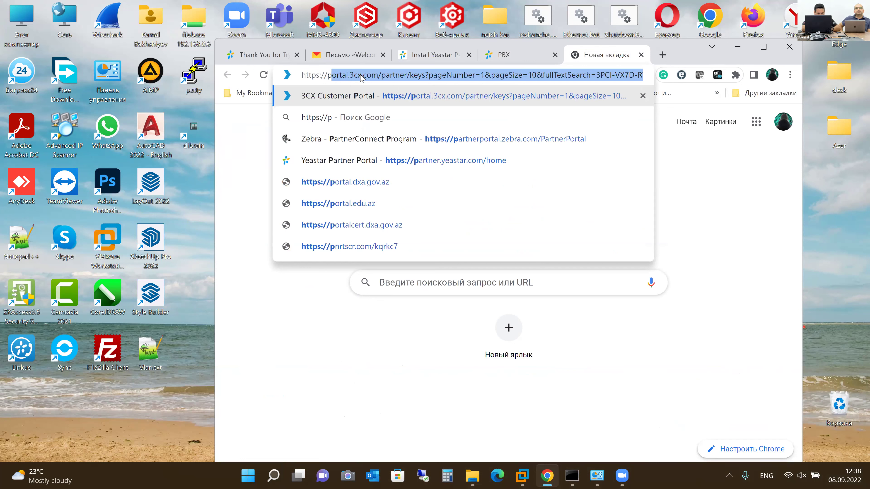
{"action": "type", "text": "bxyeastar"}
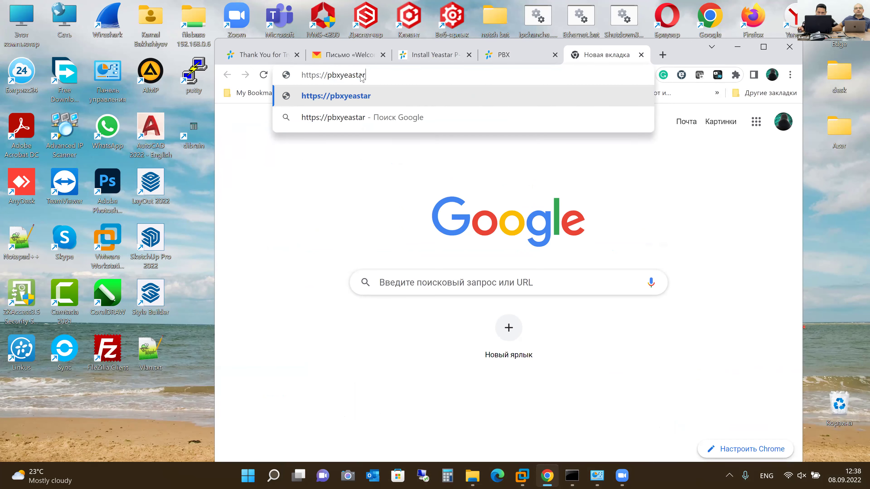
{"action": "left_click", "coordinate": [504, 54]}
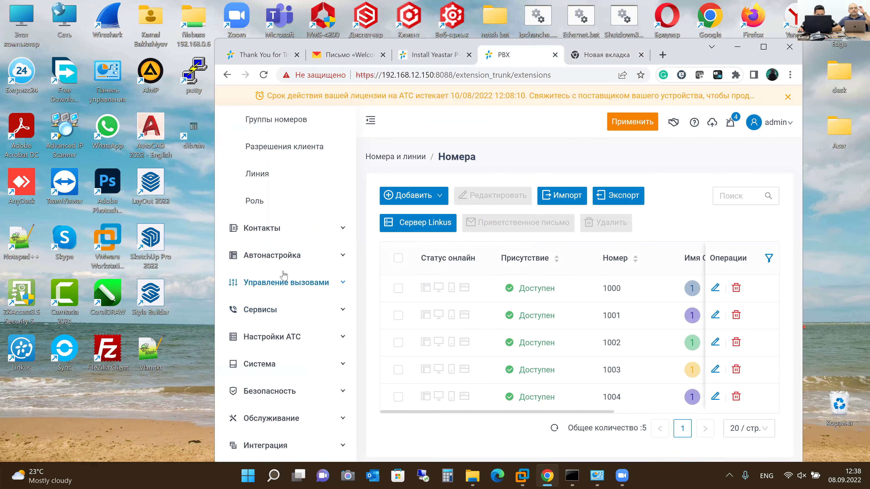
- Expand PBX settings to view the subscription plan page, then expand the Maintenance menu
{"action": "scroll", "coordinate": [286, 272], "scroll_direction": "down", "scroll_amount": 2}
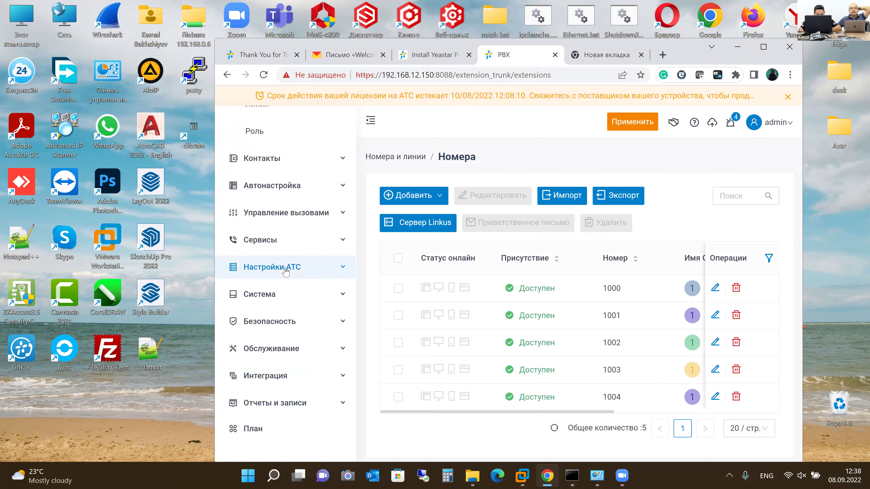
{"action": "left_click", "coordinate": [286, 272]}
{"action": "scroll", "coordinate": [286, 272], "scroll_direction": "down", "scroll_amount": 3}
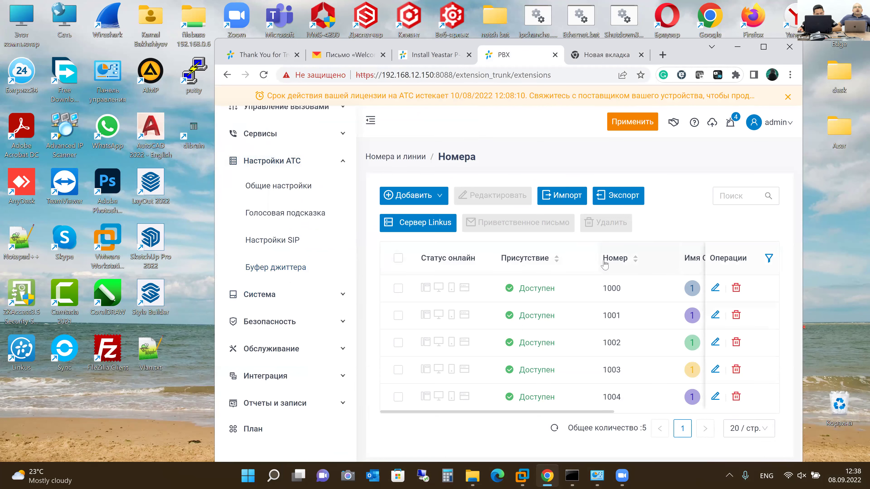
{"action": "left_click", "coordinate": [248, 429]}
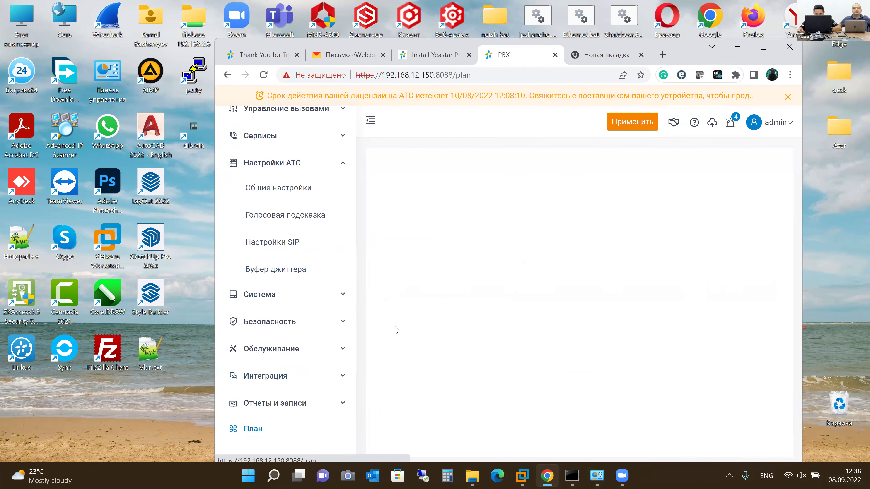
{"action": "left_click", "coordinate": [296, 356]}
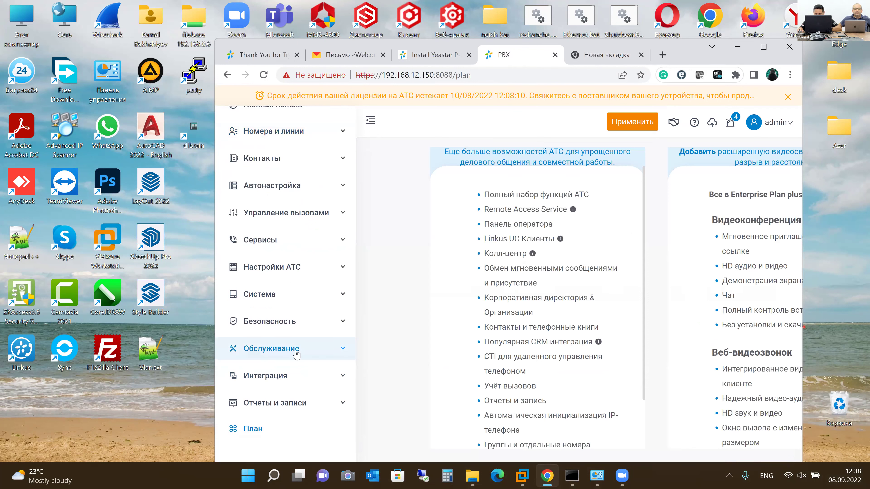
{"action": "scroll", "coordinate": [320, 384], "scroll_direction": "down", "scroll_amount": 3}
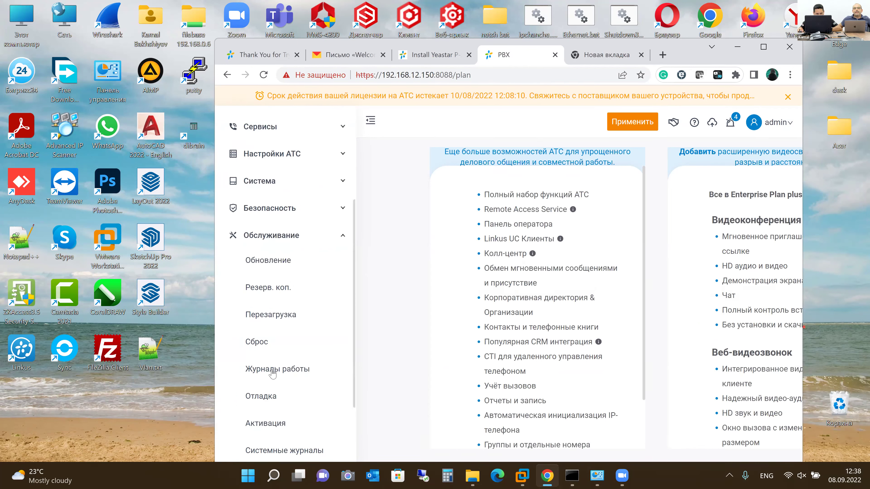
{"action": "scroll", "coordinate": [273, 376], "scroll_direction": "down", "scroll_amount": 2}
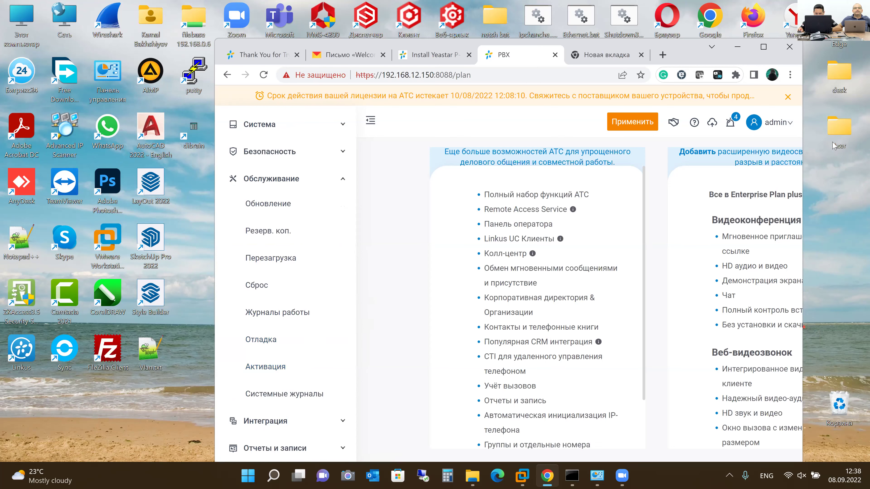
- Open Maintenance › Activation showing the activated Enterprise Plan with 25 concurrent calls
{"action": "left_click", "coordinate": [790, 46]}
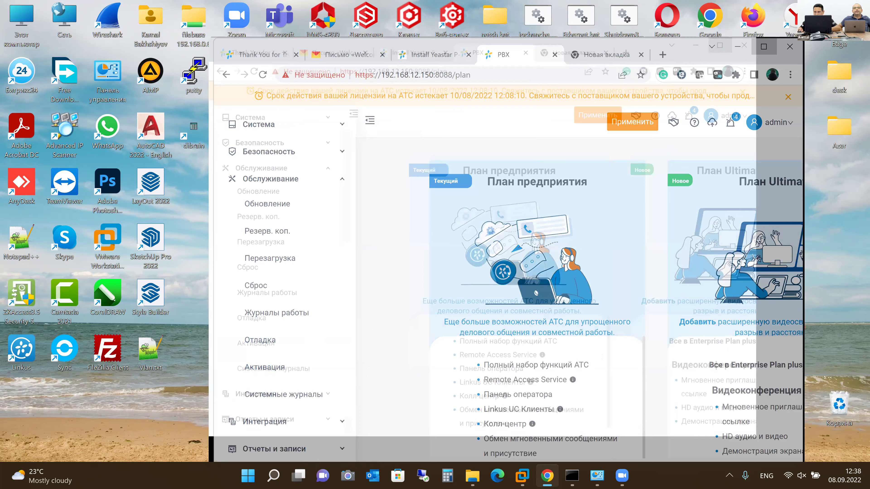
{"action": "key", "text": "super+Down"}
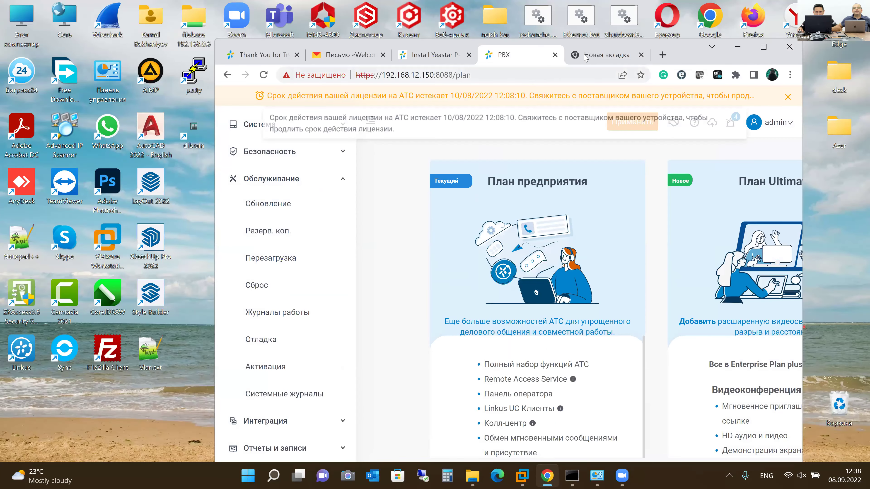
{"action": "key", "text": "ctrl+Tab"}
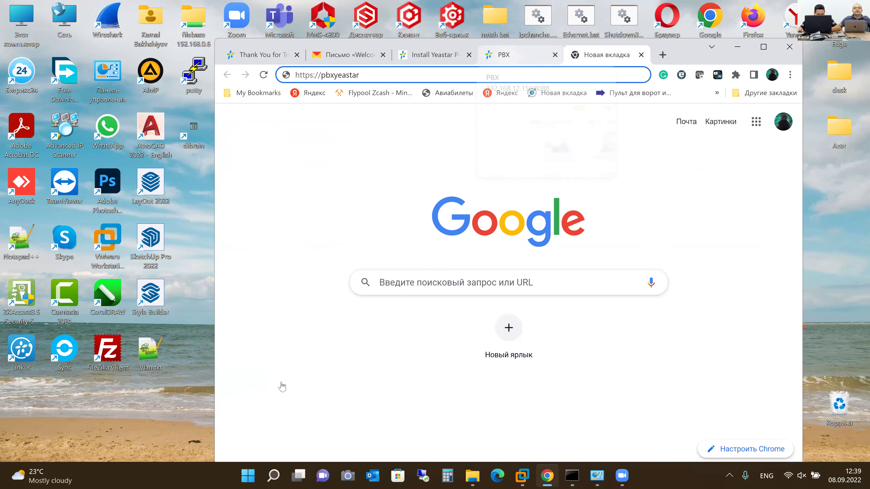
{"action": "key", "text": "ctrl+shift+Tab"}
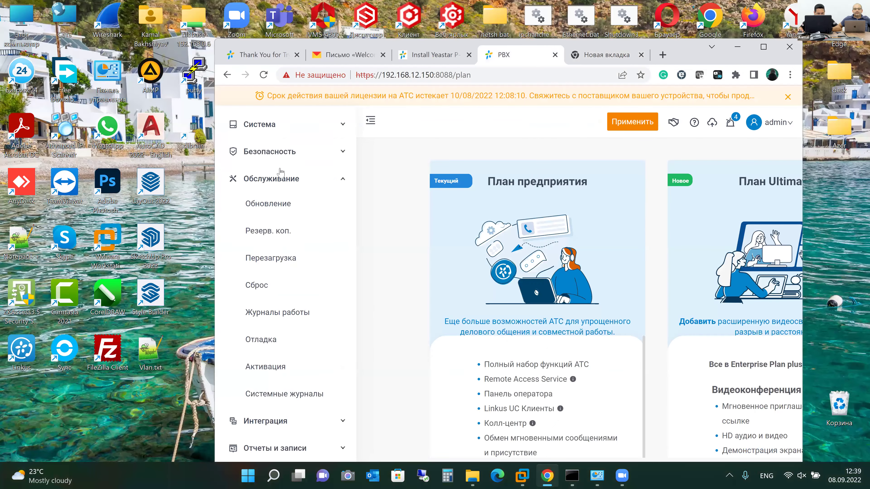
{"action": "scroll", "coordinate": [272, 324], "scroll_direction": "down", "scroll_amount": 1}
{"action": "left_click", "coordinate": [274, 323]}
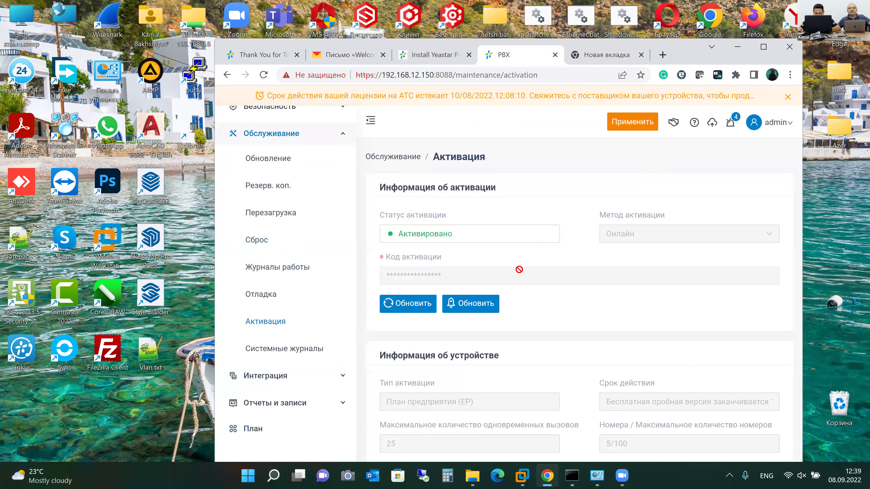
- Maximize the Chrome window to full screen
{"action": "left_click", "coordinate": [764, 47]}
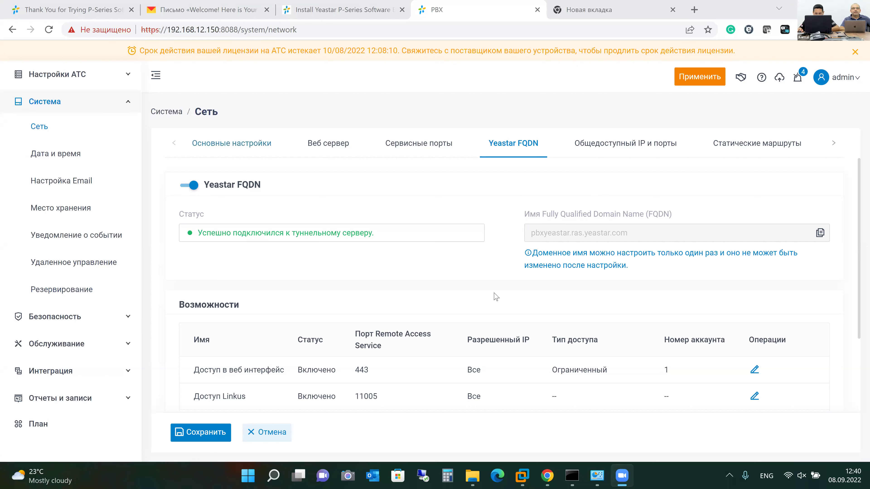
- Copy the FQDN and load pbxyeastar.ras.yeastar.com in the new tab
{"action": "left_click", "coordinate": [822, 235]}
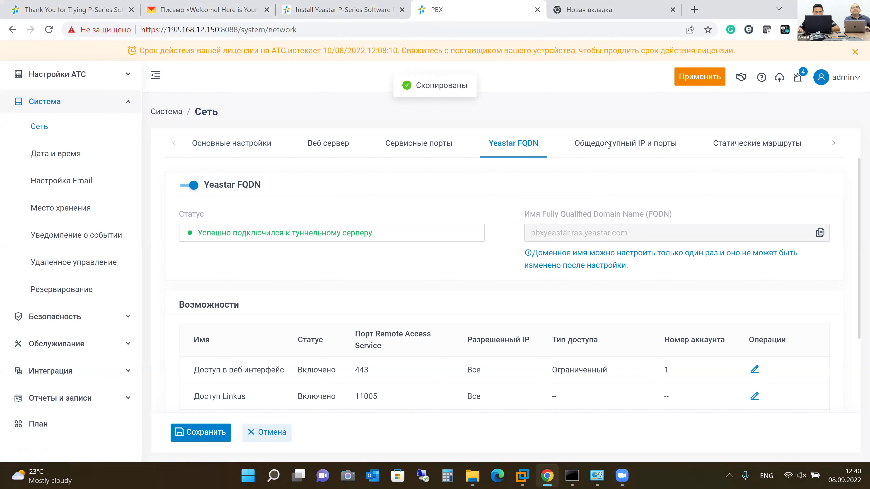
{"action": "key", "text": "ctrl+Tab"}
{"action": "key", "text": "ctrl+v"}
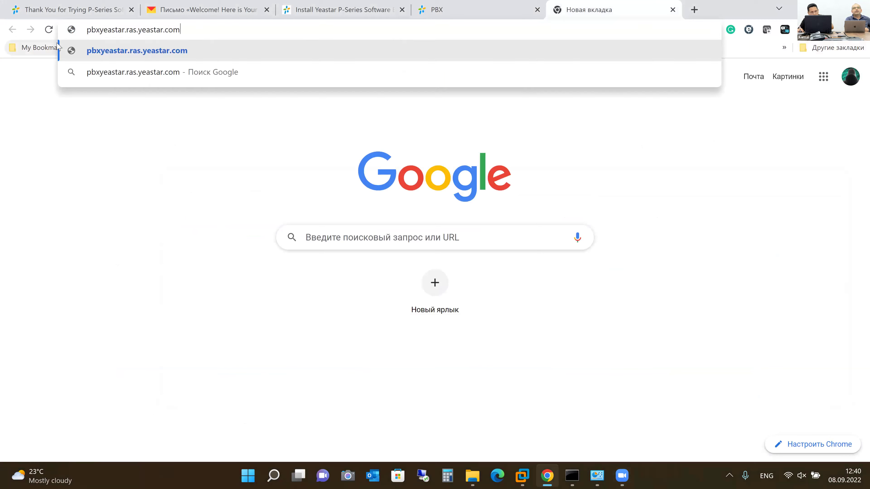
{"action": "key", "text": "Return"}
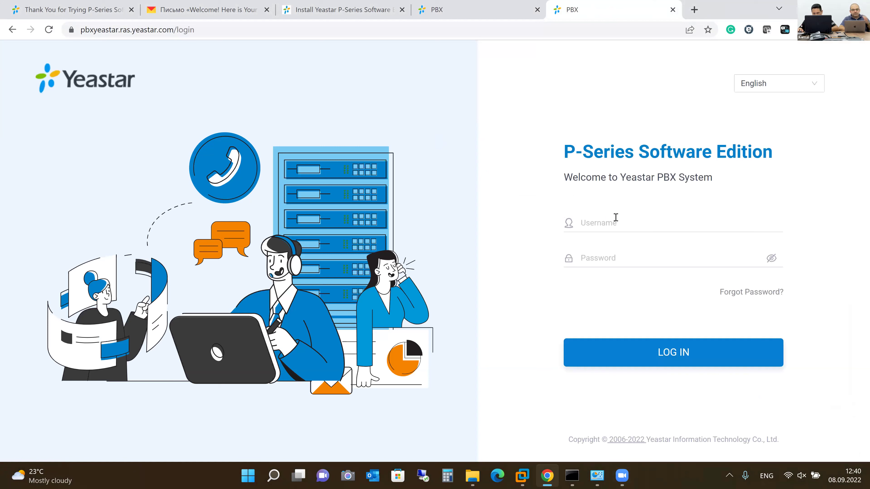
- Try logging in as extension 1000 with the entered password
{"action": "left_click", "coordinate": [612, 219]}
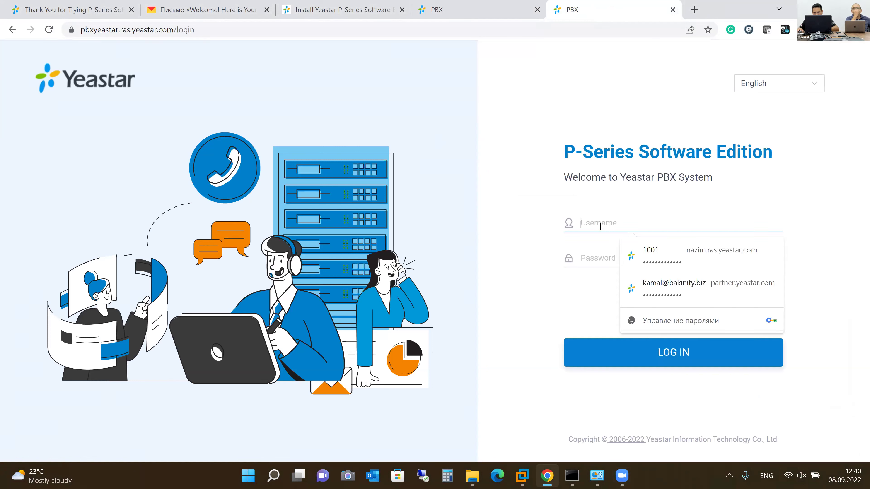
{"action": "type", "text": "100"}
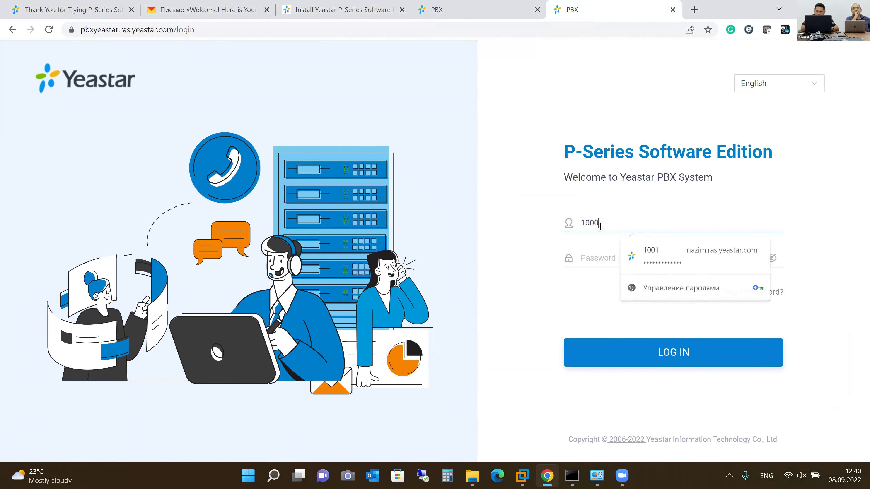
{"action": "type", "text": "0"}
{"action": "left_click", "coordinate": [650, 260]}
{"action": "type", "text": "aaaaaa"}
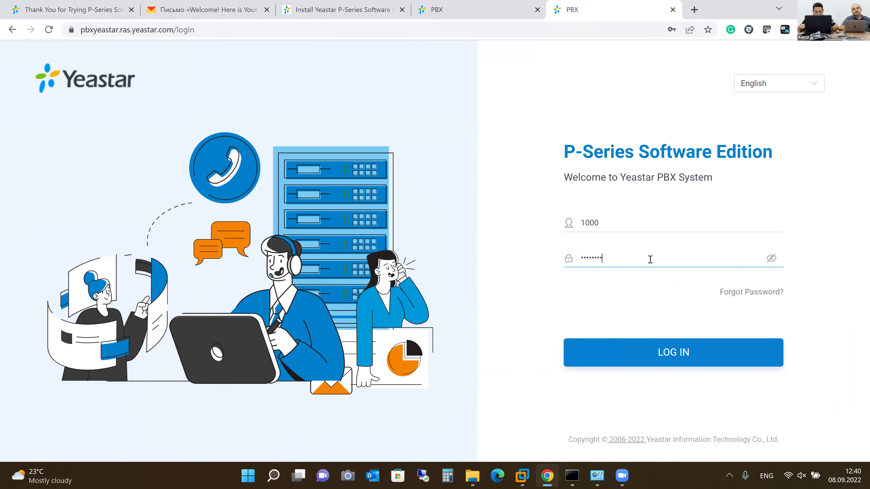
{"action": "left_click", "coordinate": [647, 347]}
- Reveal the password, insert an underscore, and retry the login, which still fails
{"action": "left_click", "coordinate": [772, 284]}
{"action": "left_click", "coordinate": [606, 285]}
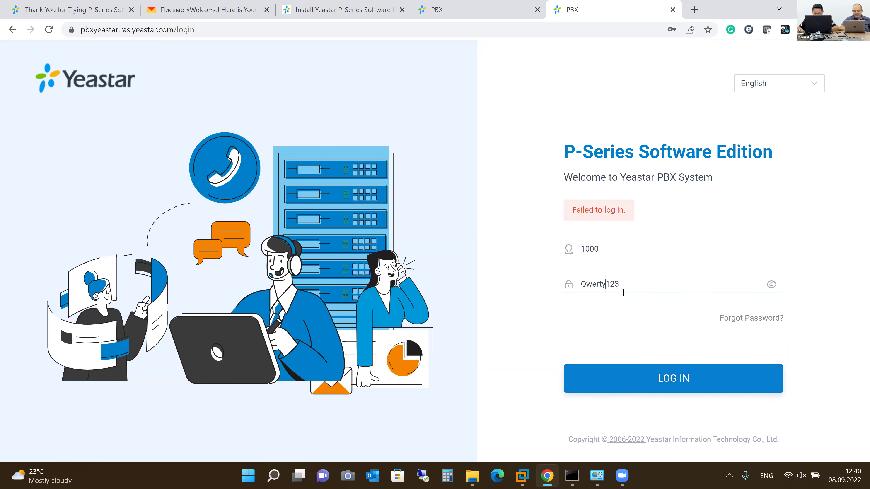
{"action": "left_click", "coordinate": [616, 151]}
{"action": "left_click", "coordinate": [608, 285]}
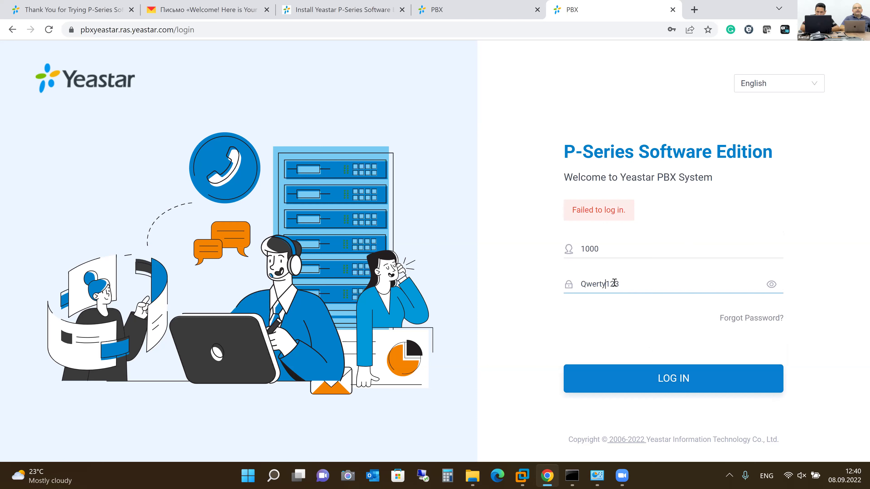
{"action": "type", "text": "_"}
{"action": "left_click", "coordinate": [667, 356]}
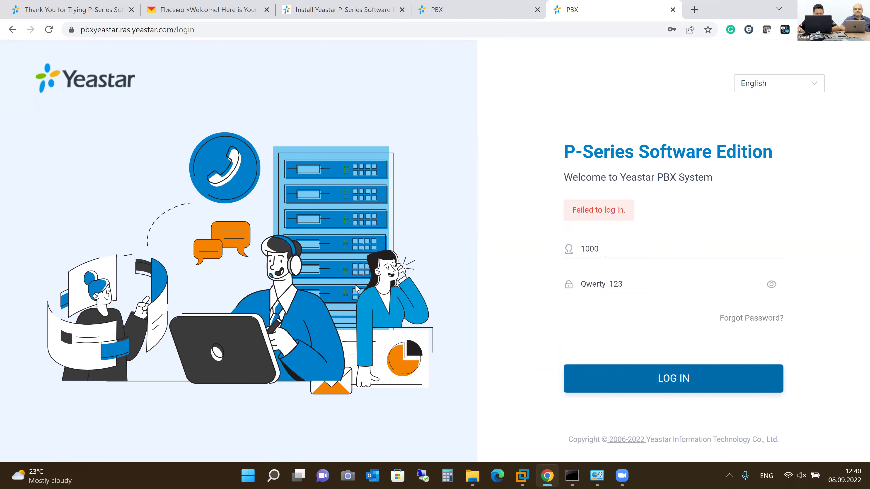
{"action": "key", "text": "super+Down"}
{"action": "key", "text": "ctrl+shift+Tab"}
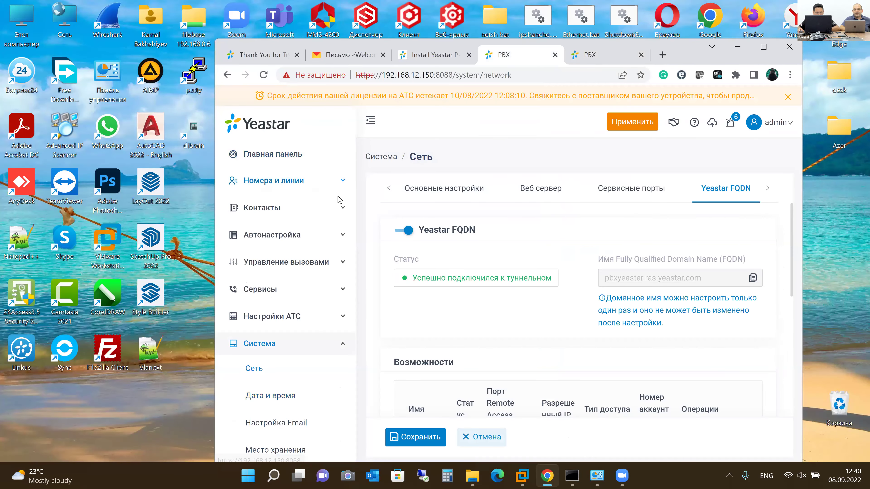
- Open Extensions, replace extension 1000's user password with a new complex one, and save
{"action": "left_click", "coordinate": [264, 181]}
{"action": "left_click", "coordinate": [268, 206]}
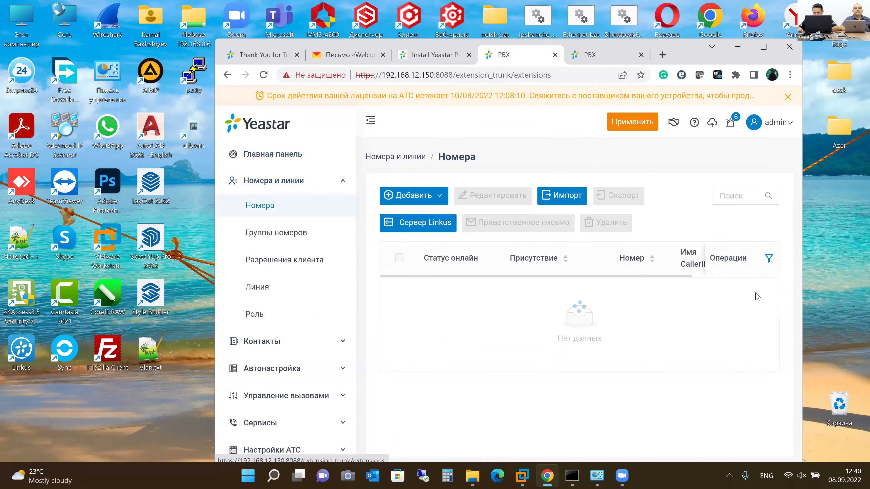
{"action": "left_click", "coordinate": [715, 289]}
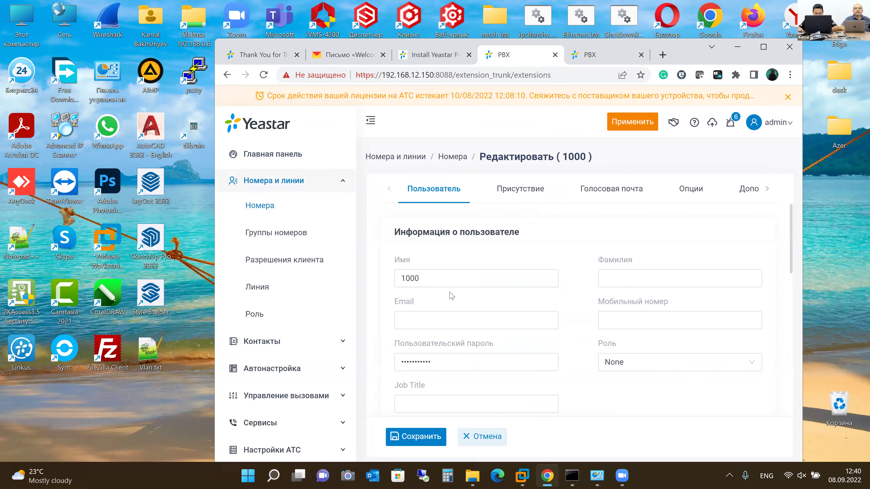
{"action": "scroll", "coordinate": [449, 295], "scroll_direction": "down", "scroll_amount": 3}
{"action": "key", "text": "ctrl+a"}
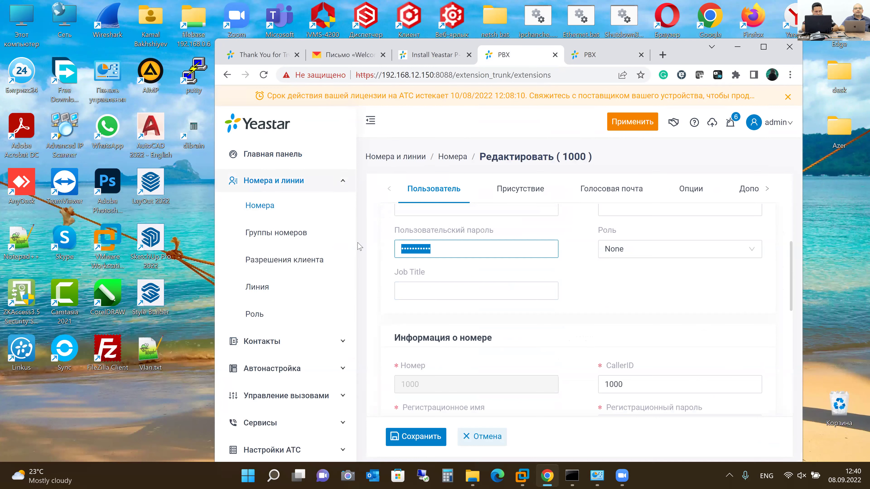
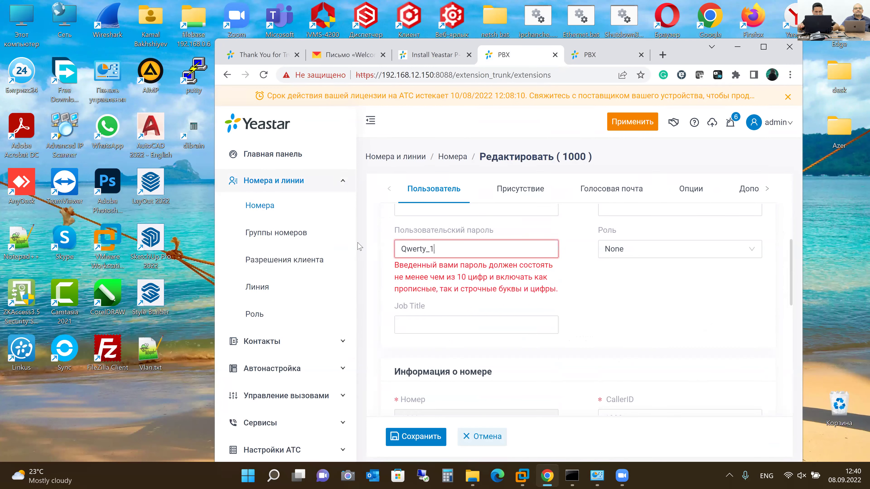
{"action": "key", "text": "ctrl+a"}
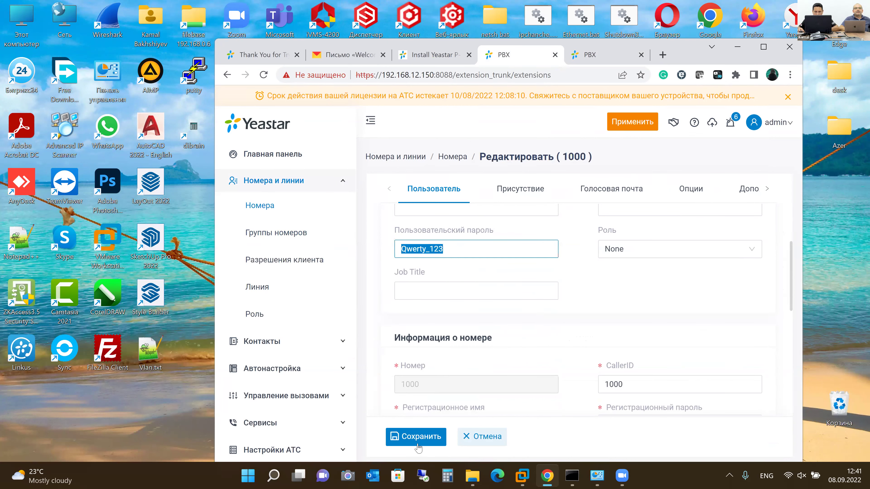
{"action": "key", "text": "Return"}
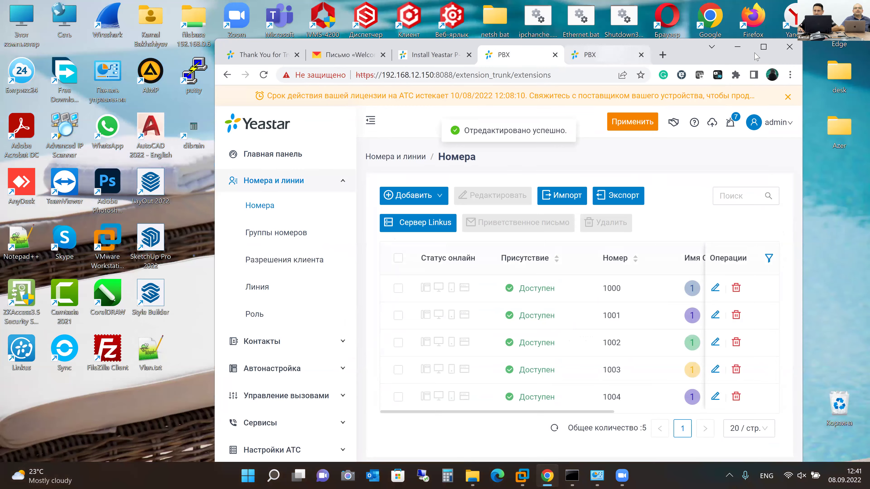
{"action": "key", "text": "ctrl+Tab"}
- Log in to Linkus as extension 1000 and accept the privacy policy
{"action": "key", "text": "super+Up"}
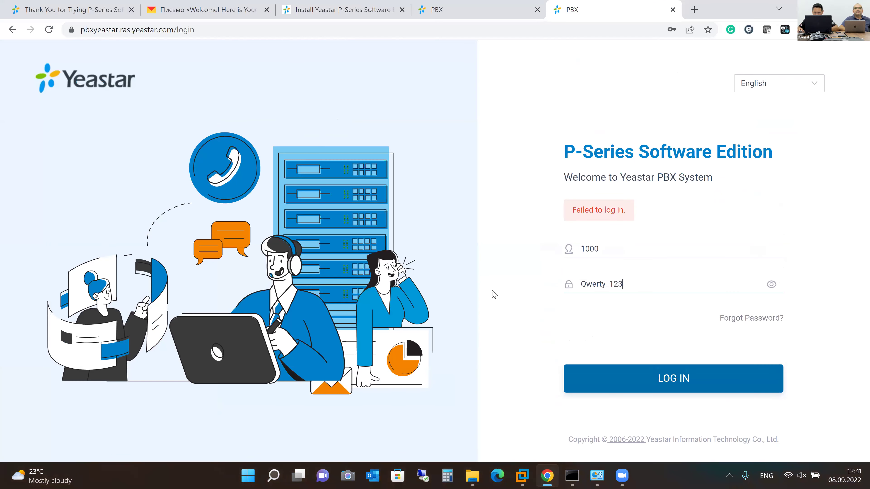
{"action": "left_click", "coordinate": [636, 377]}
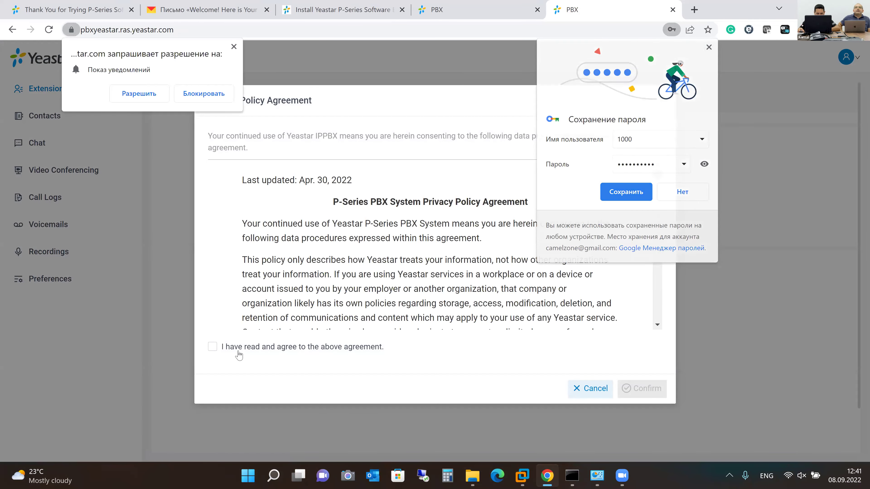
{"action": "left_click", "coordinate": [213, 347]}
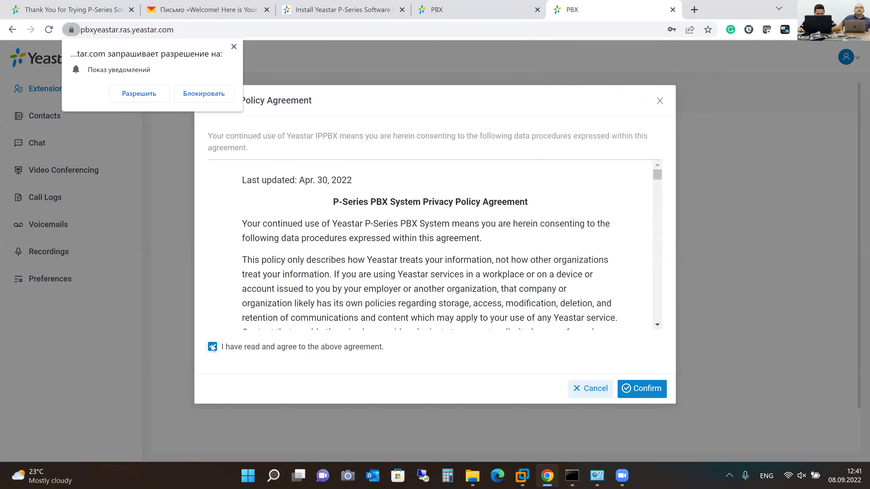
{"action": "left_click", "coordinate": [647, 390]}
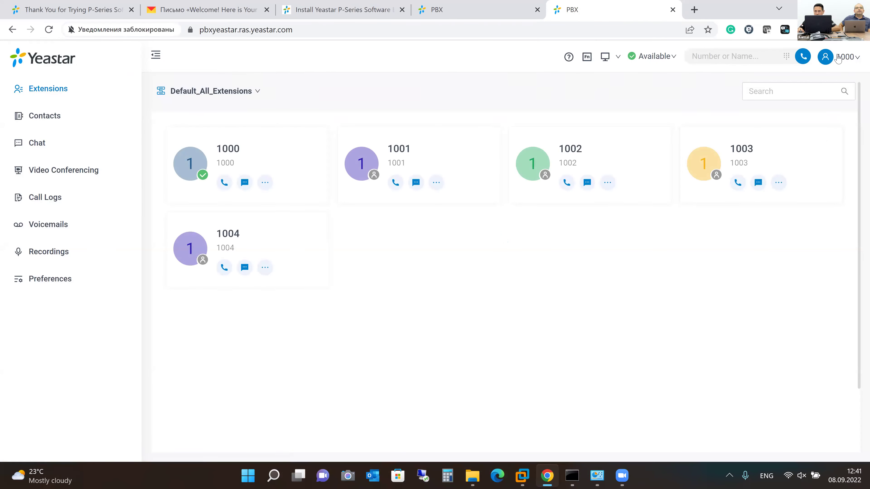
- Switch the Linkus interface language to Русский from the account menu
{"action": "left_click", "coordinate": [845, 56]}
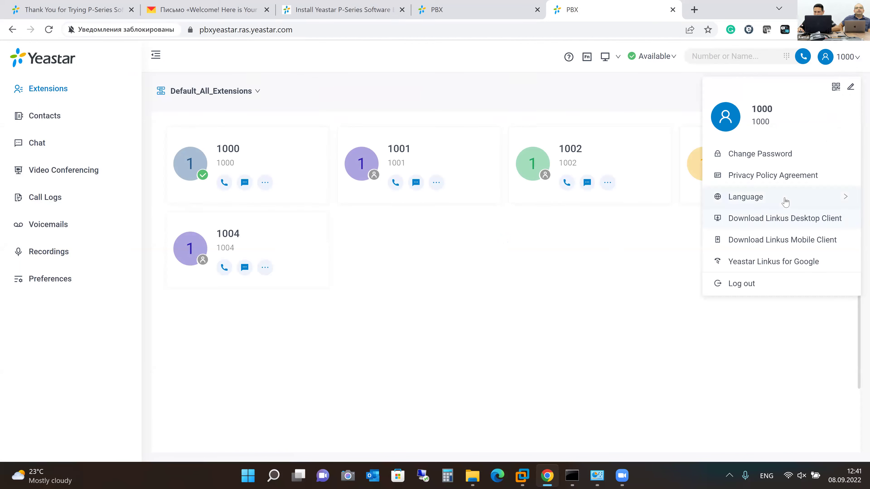
{"action": "mouse_move", "coordinate": [783, 200]}
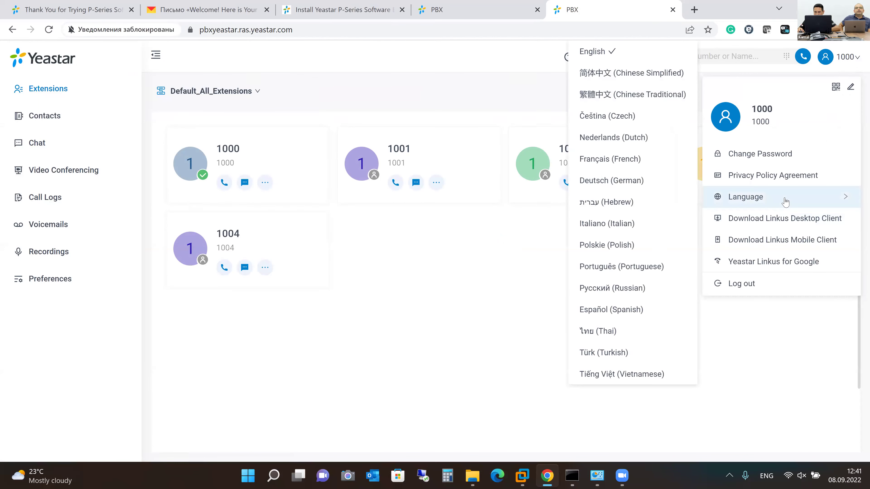
{"action": "left_click", "coordinate": [616, 290]}
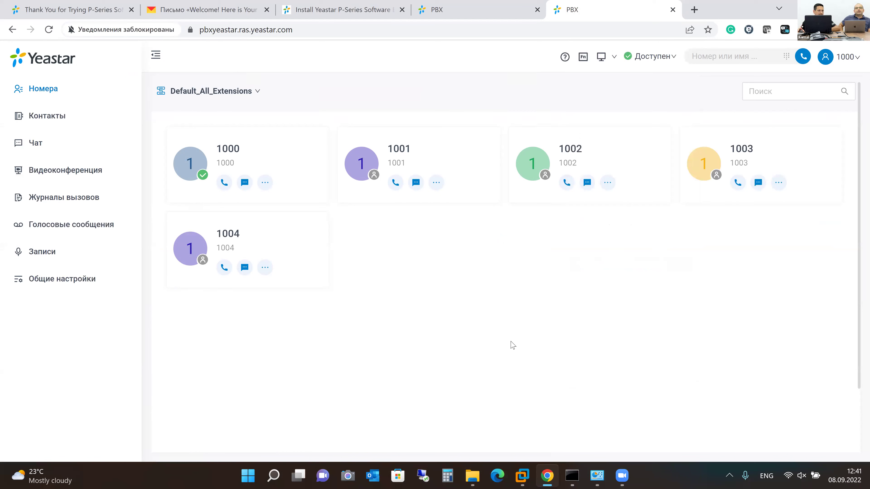